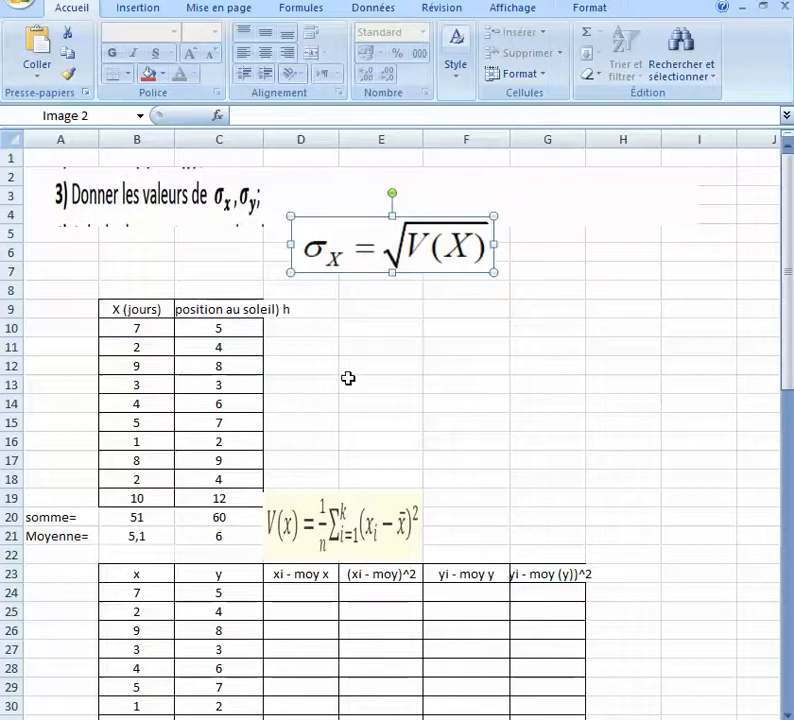
Copy the completed variance table A18:G31 from the earlier exercise's sheet and paste it over the empty table starting at A23.
drag(785, 314, 776, 371)
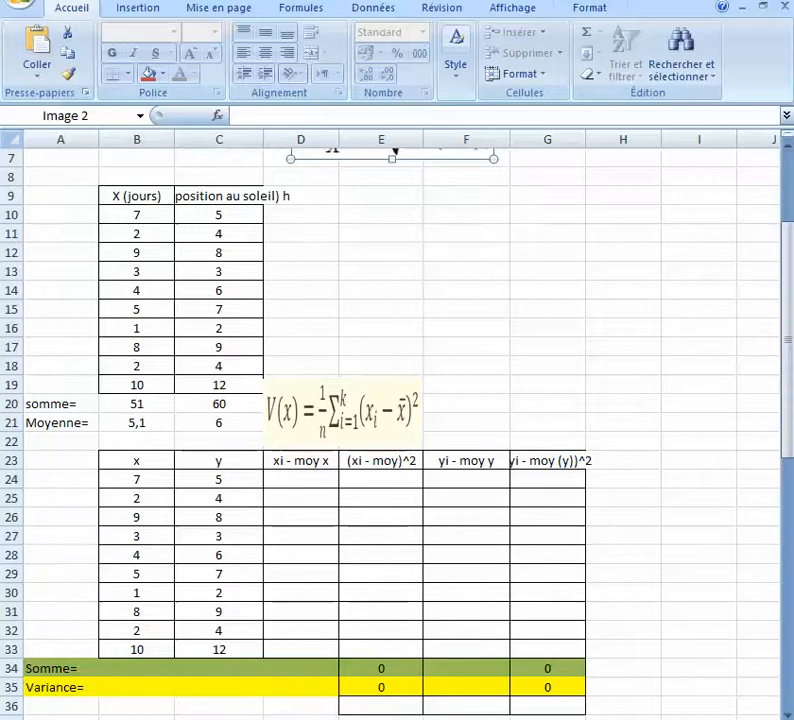
click(385, 427)
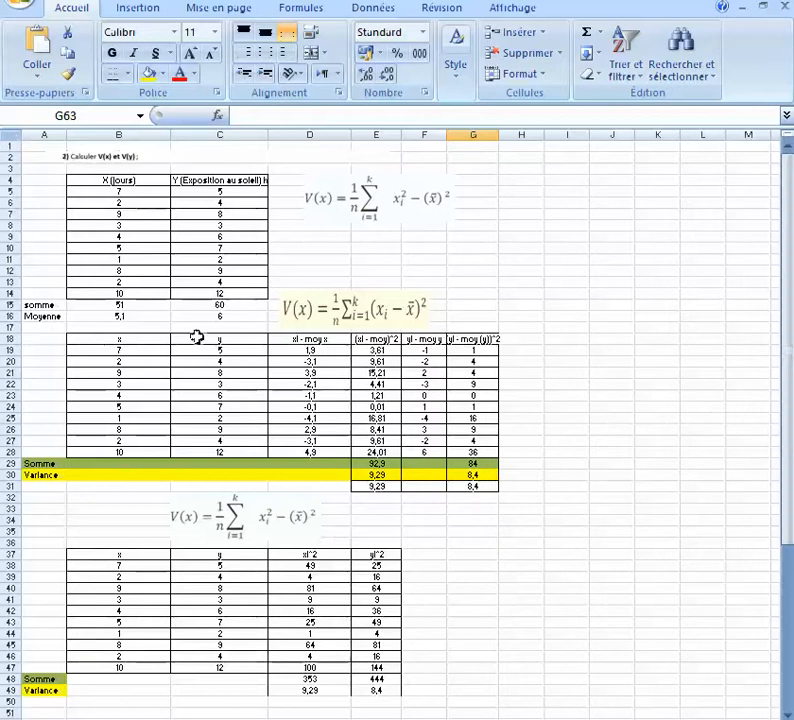
drag(52, 344, 458, 486)
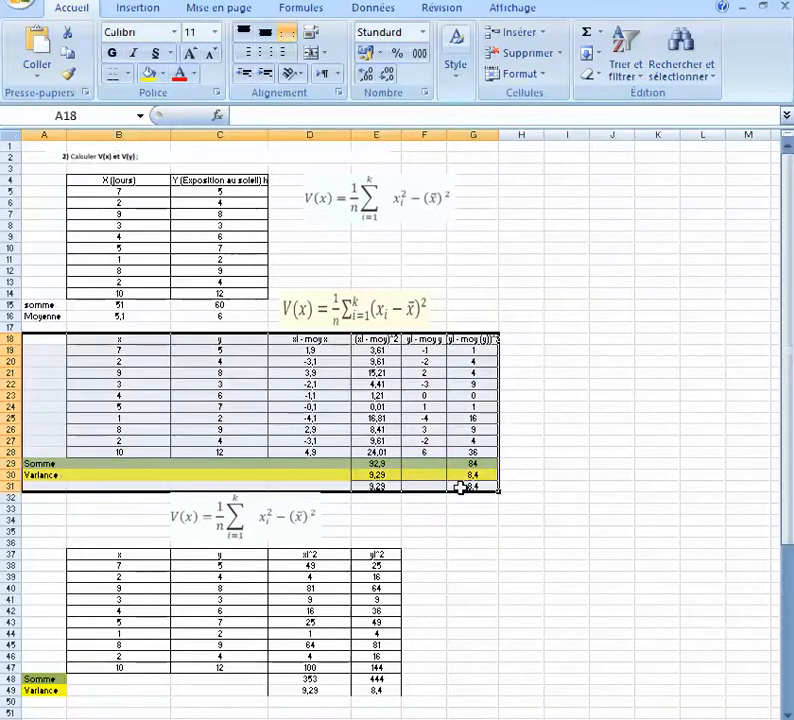
key(ctrl+c)
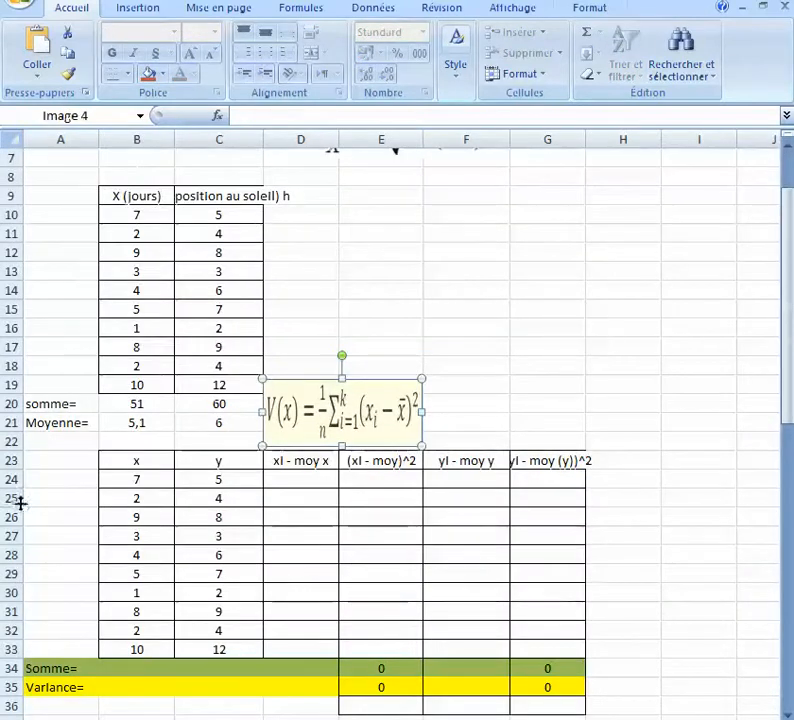
click(56, 458)
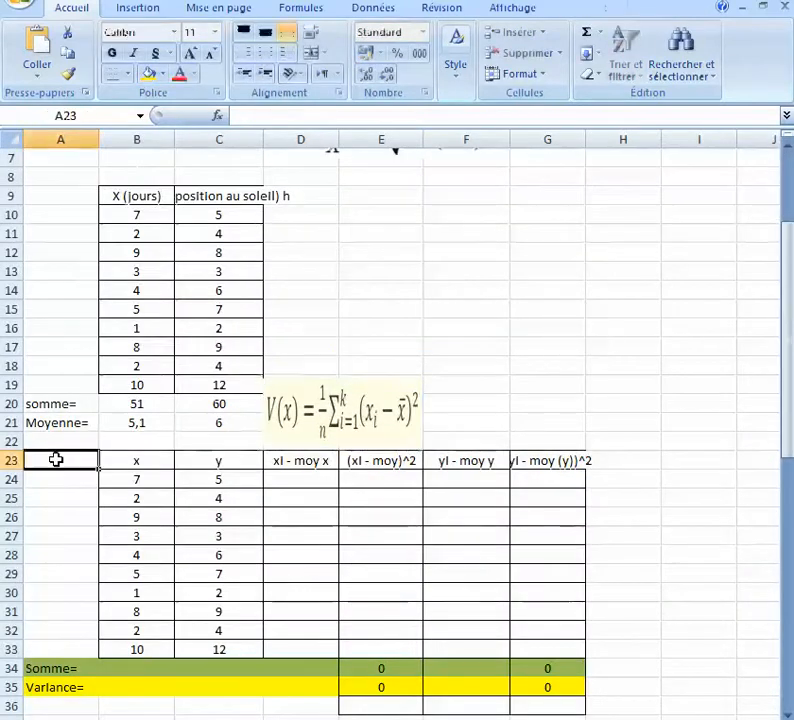
click(146, 458)
key(Left)
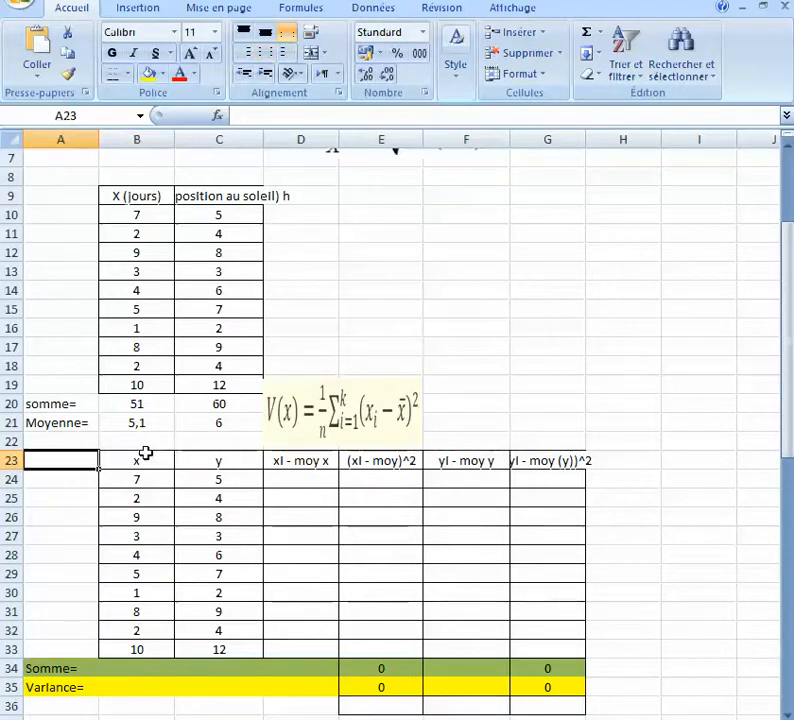
key(ctrl+v)
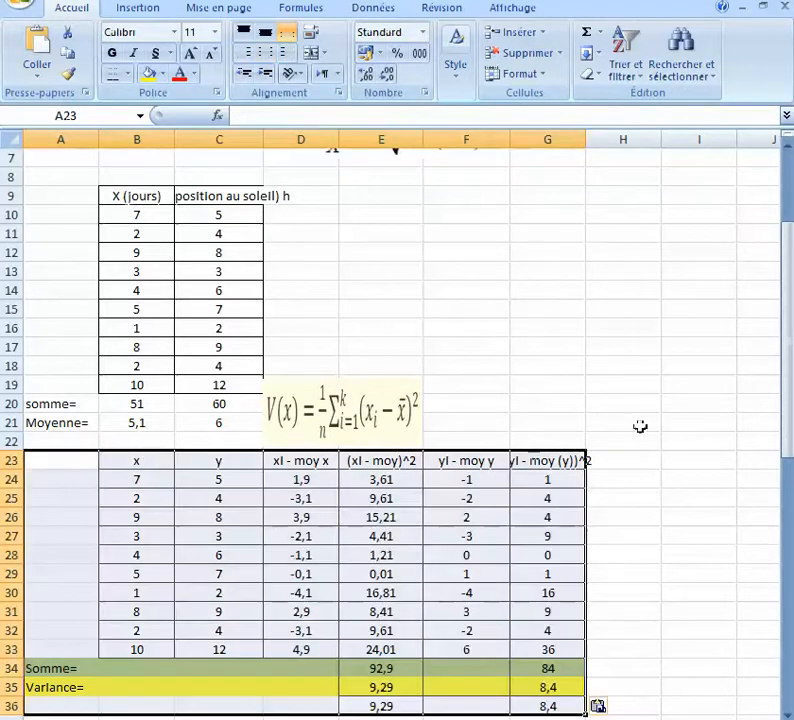
Move the σX = √V(X) formula image to columns F–I, just below the variance table.
drag(787, 399, 779, 485)
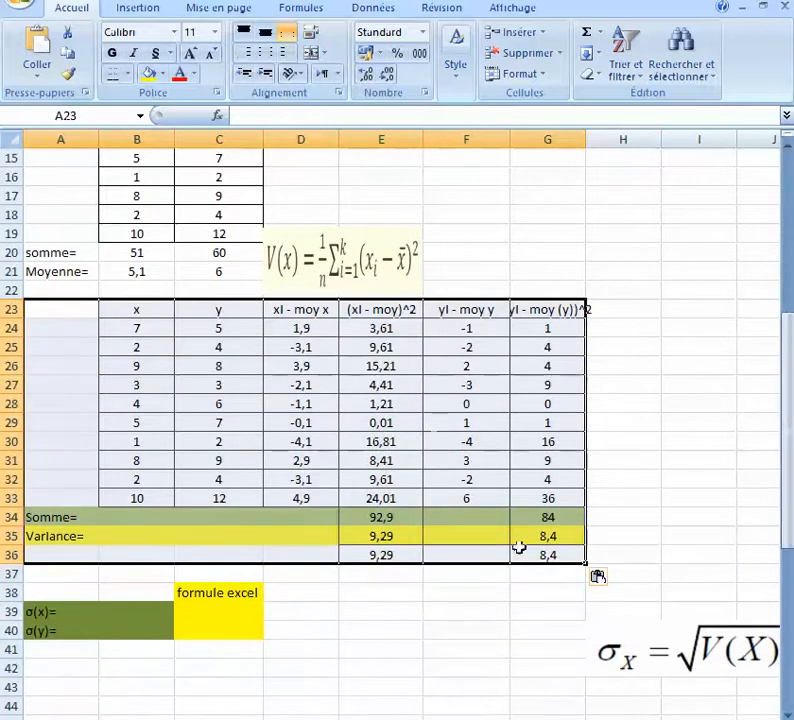
click(390, 537)
click(557, 535)
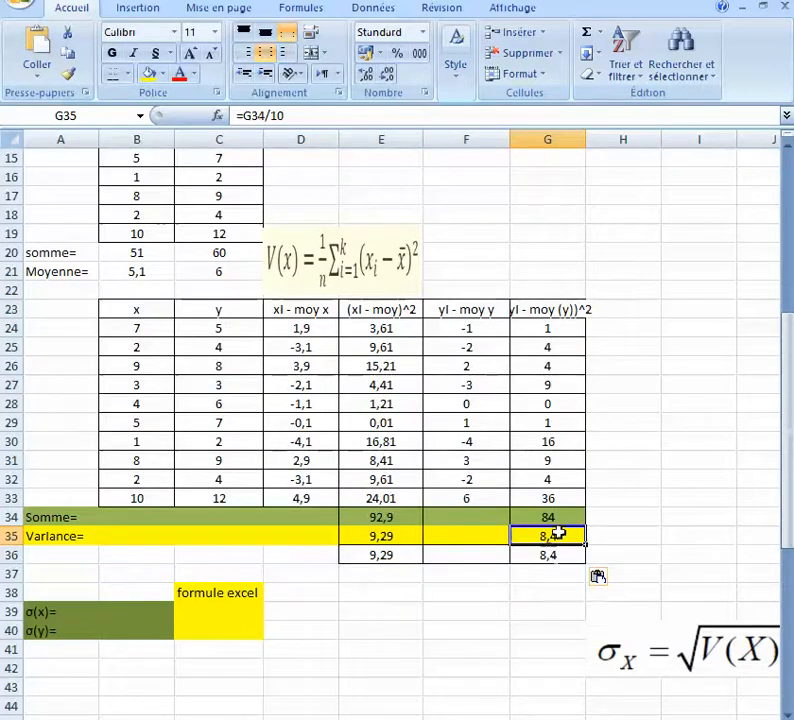
drag(631, 655, 537, 655)
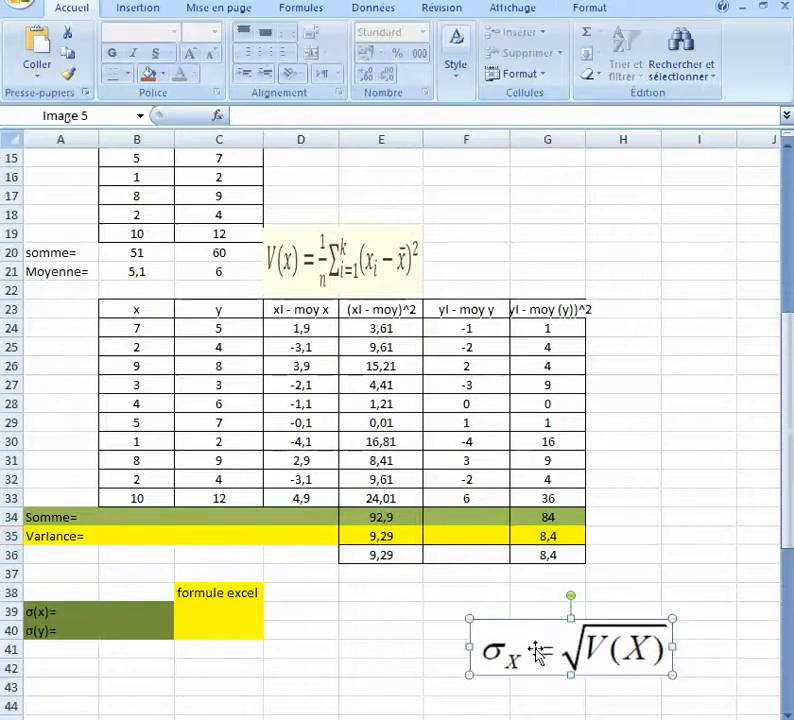
Calculate σ(x) in B39 as the square root of the x variance with =RACINE(E35).
click(130, 607)
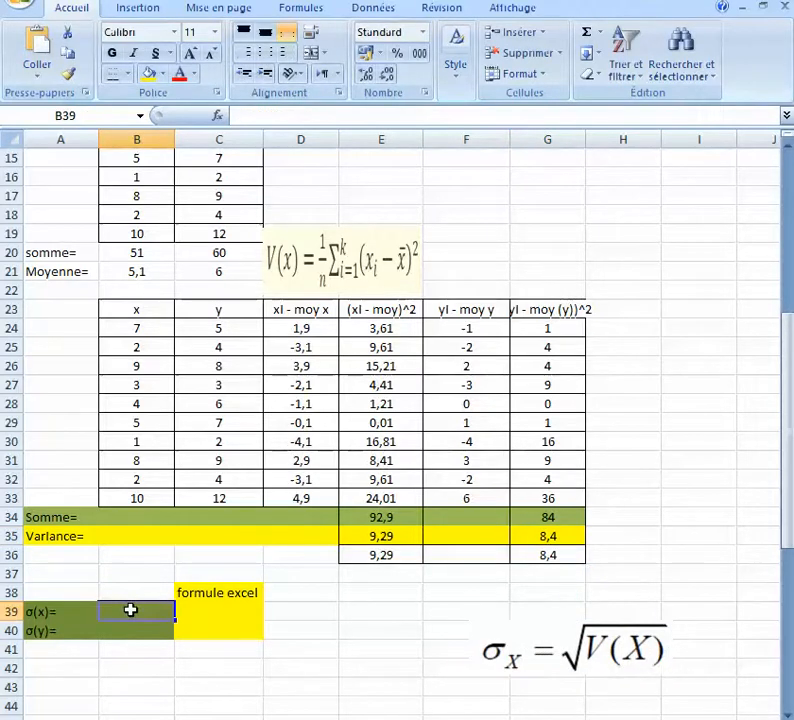
text(=)
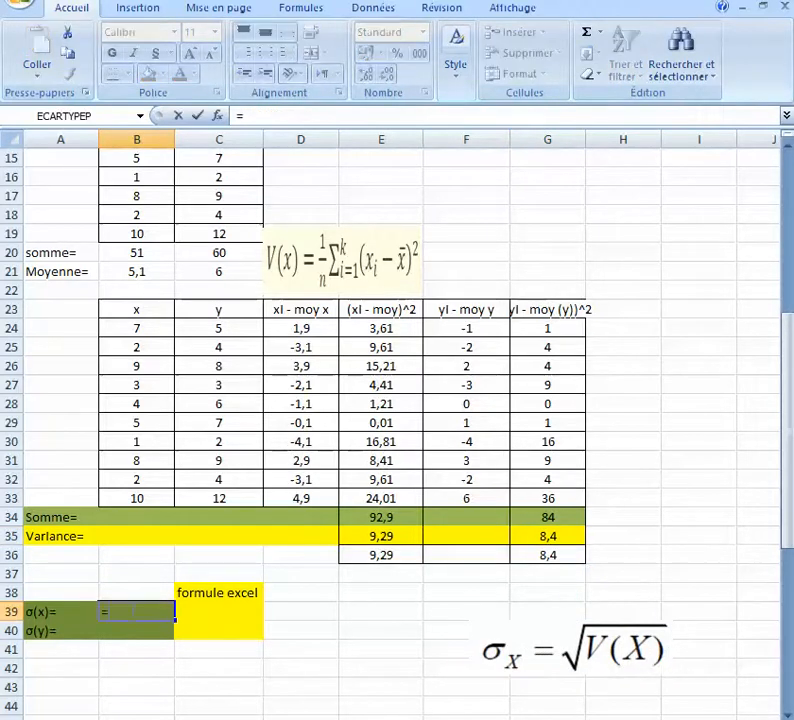
text(ra)
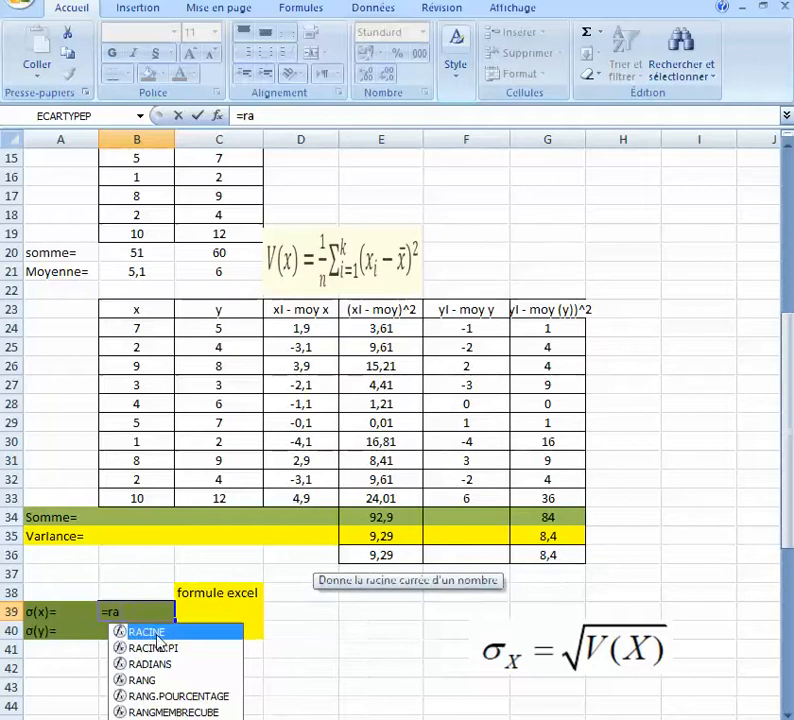
double_click(156, 636)
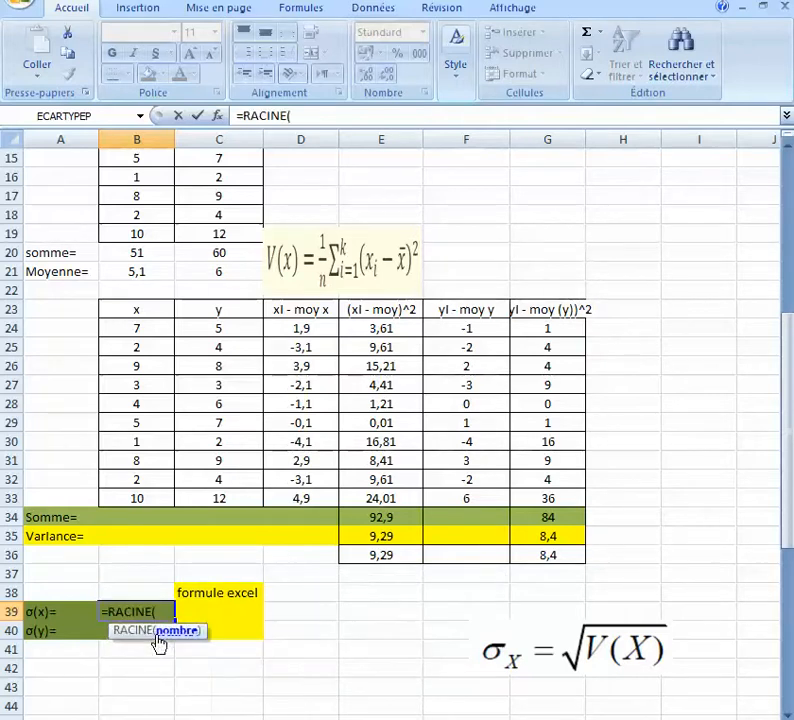
click(379, 538)
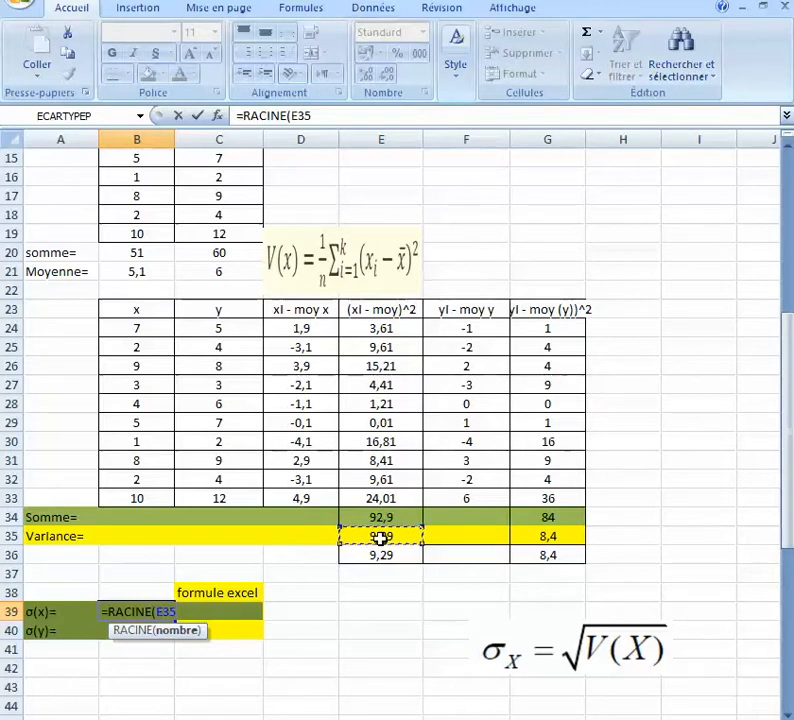
text())
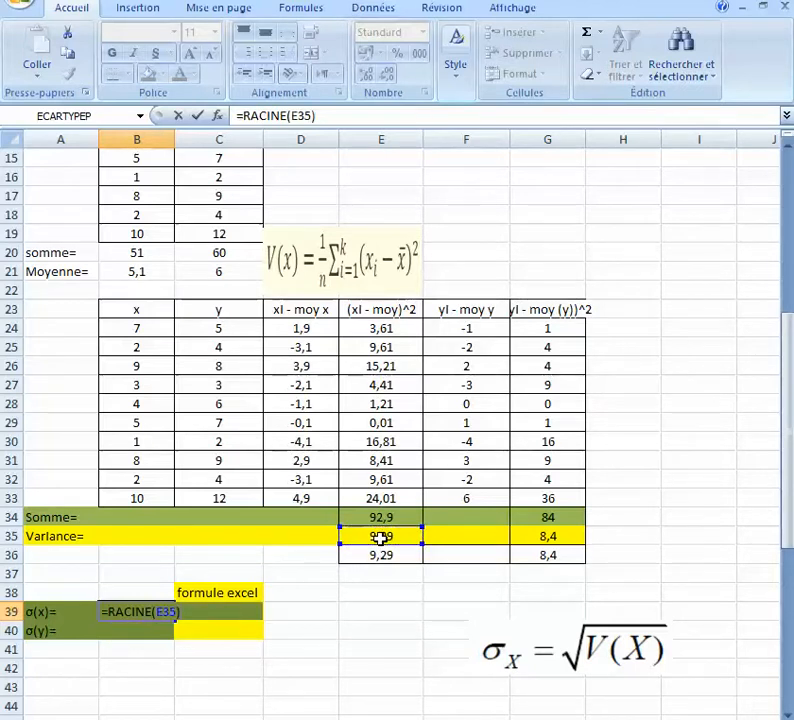
key(Return)
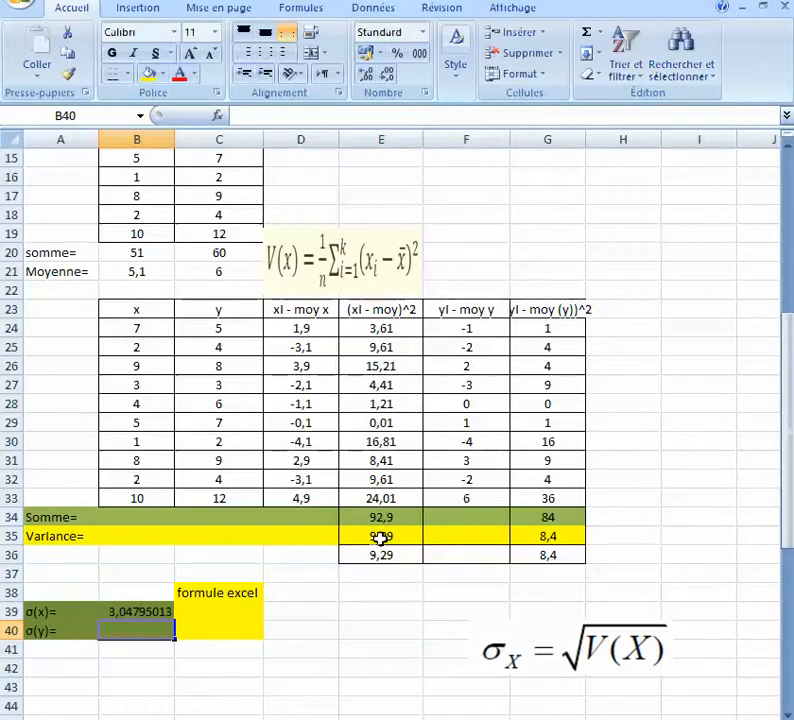
click(162, 612)
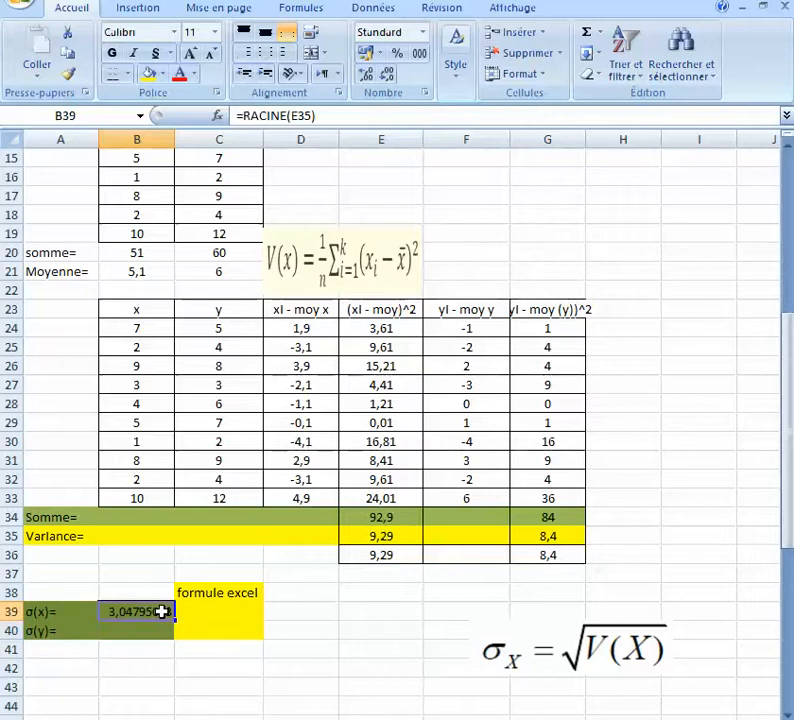
Calculate σ(y) in B40 as the square root of the y variance with =RACINE(G36).
click(155, 629)
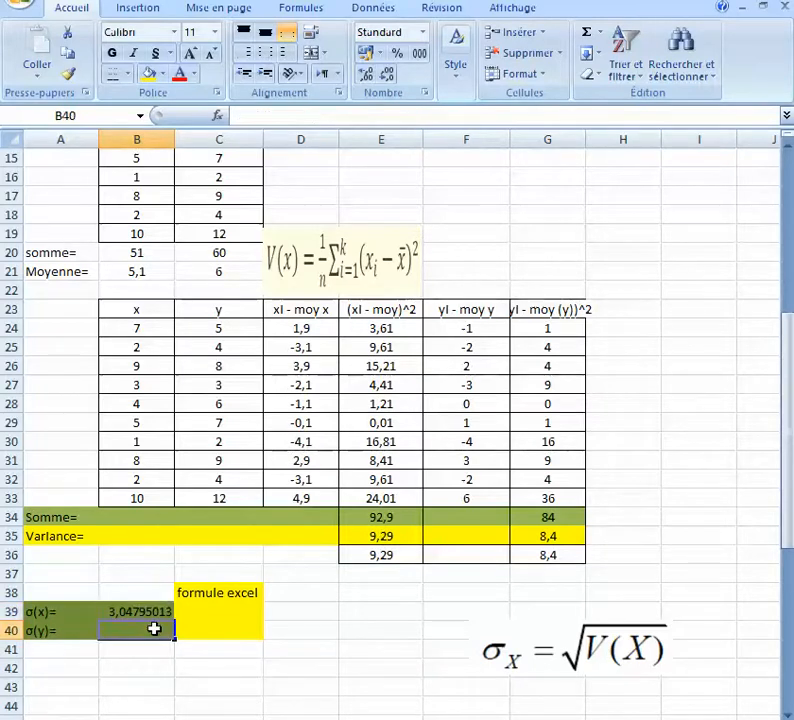
text(=racin)
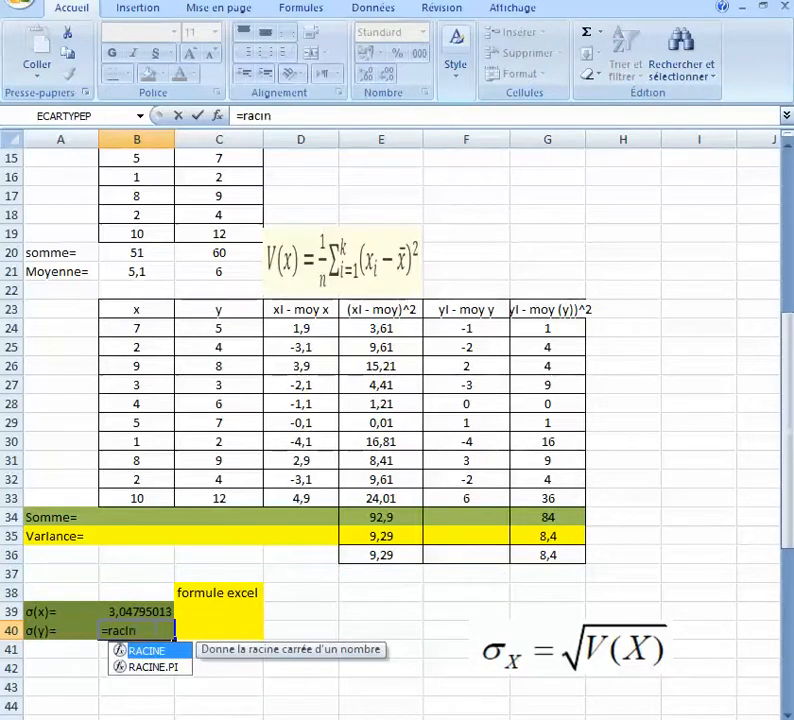
text(e()
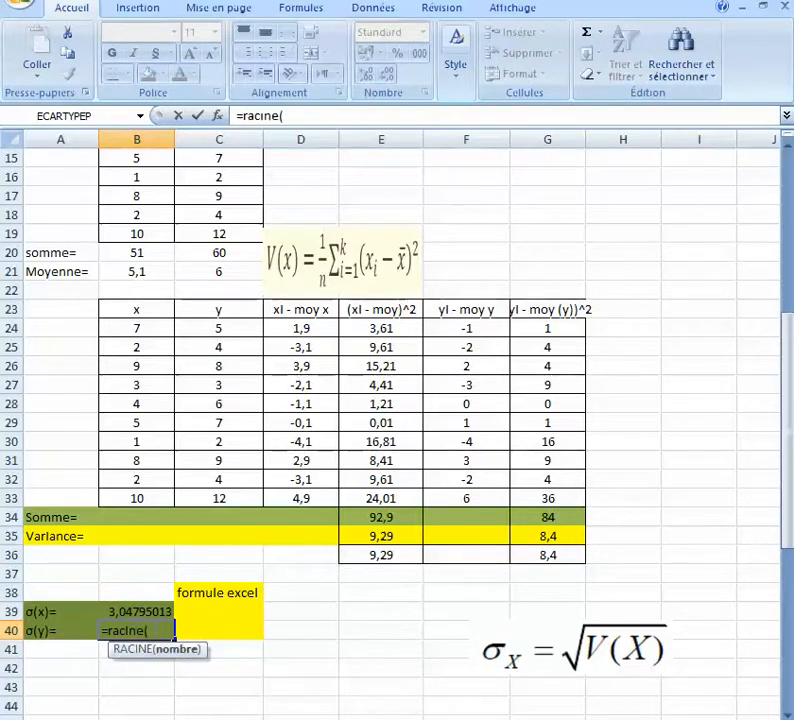
click(549, 557)
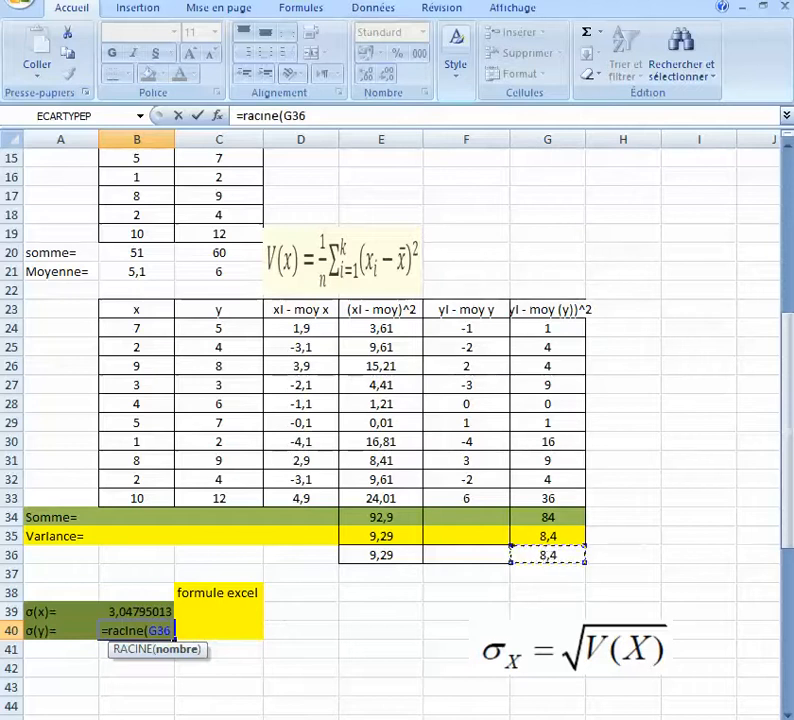
text())
key(Return)
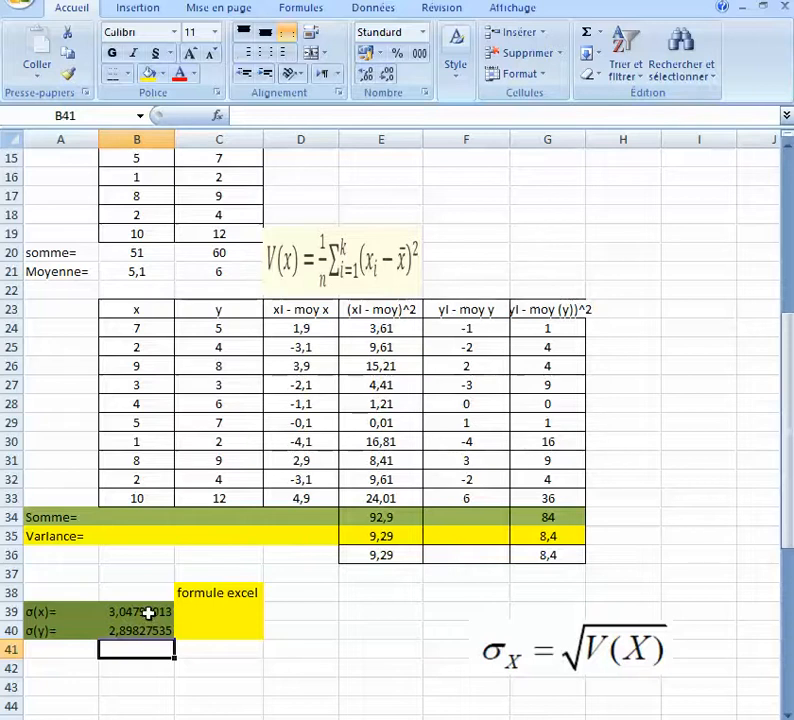
Format the σ(x) result in B39 as Nombre with 4 decimal places.
click(148, 614)
right_click(148, 614)
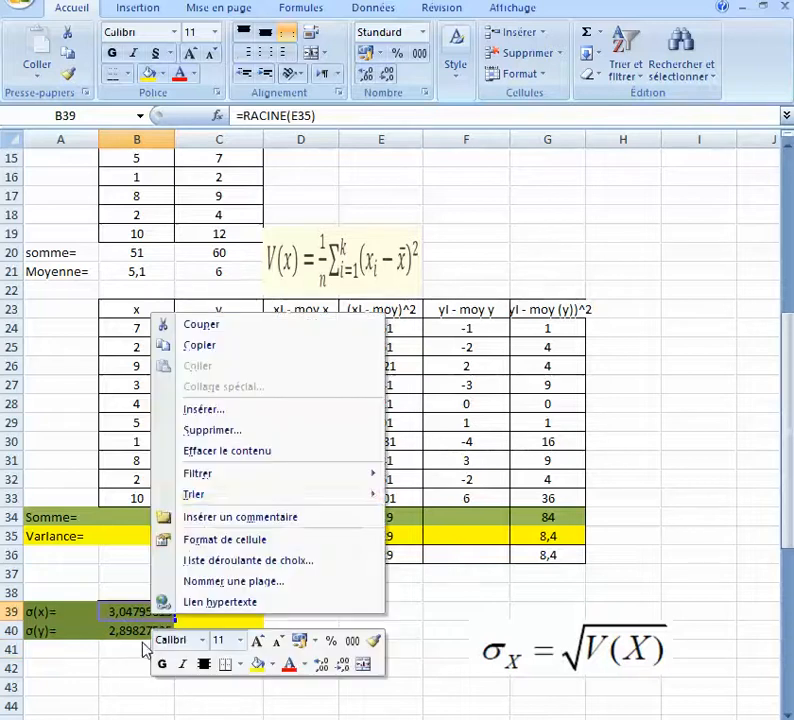
click(229, 538)
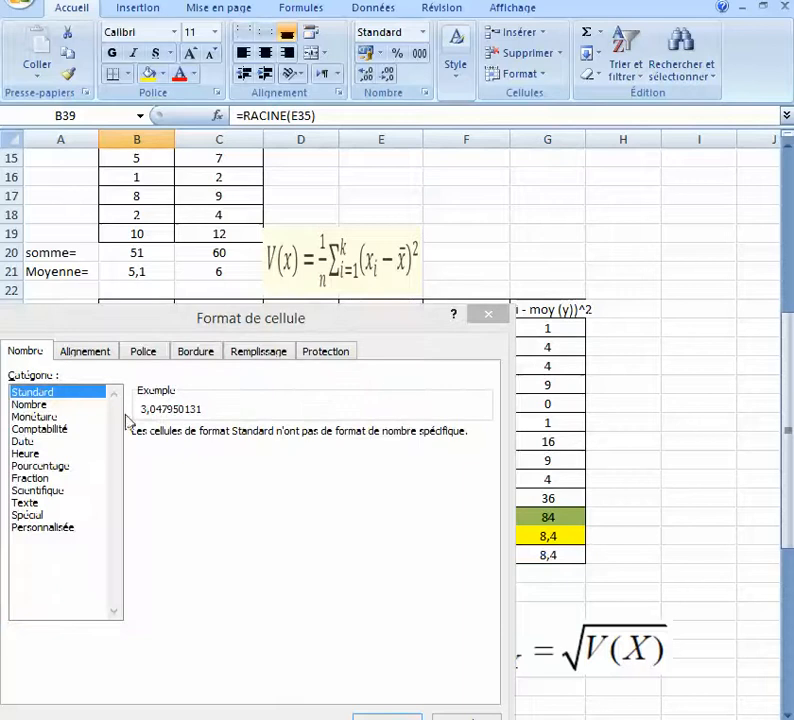
click(29, 405)
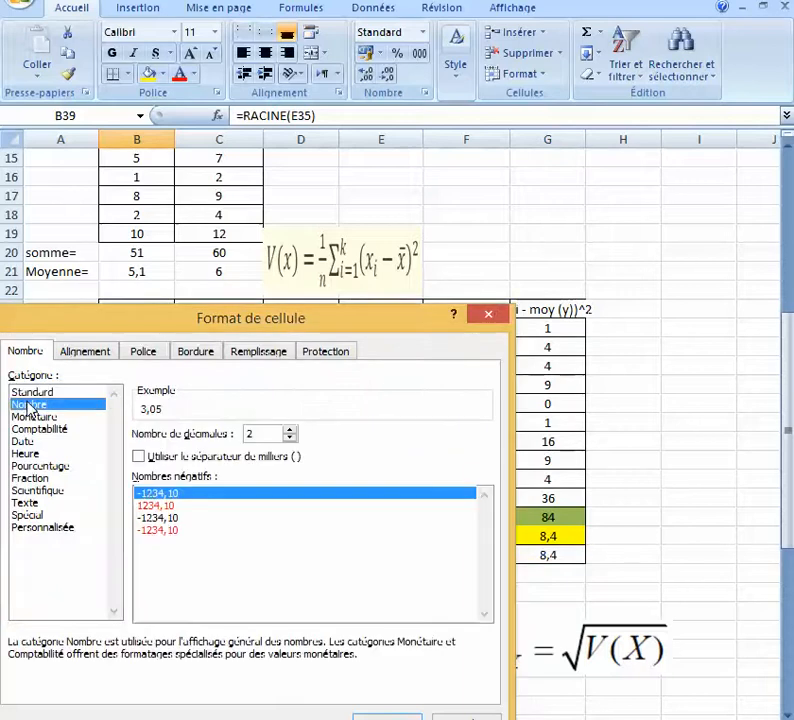
click(290, 429)
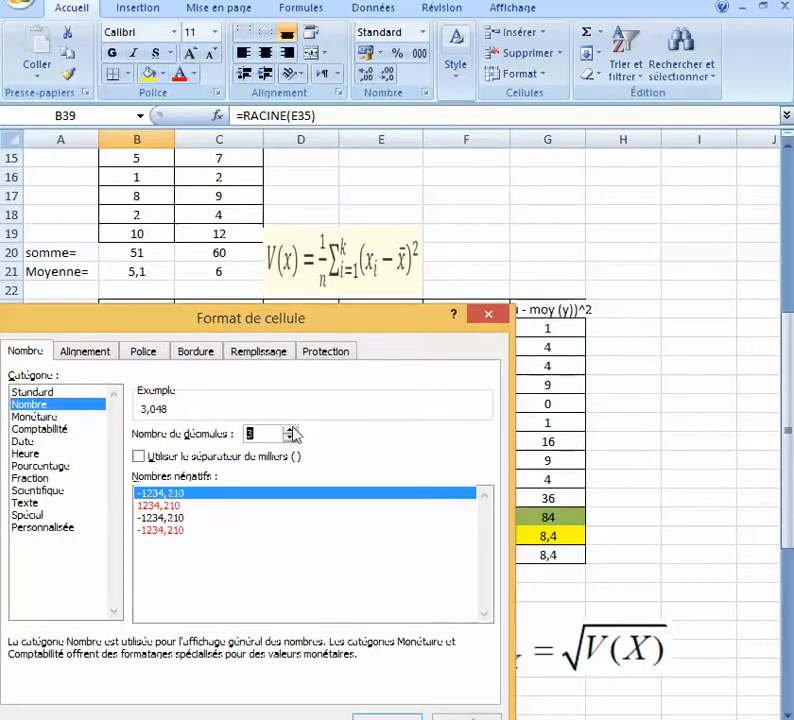
click(290, 429)
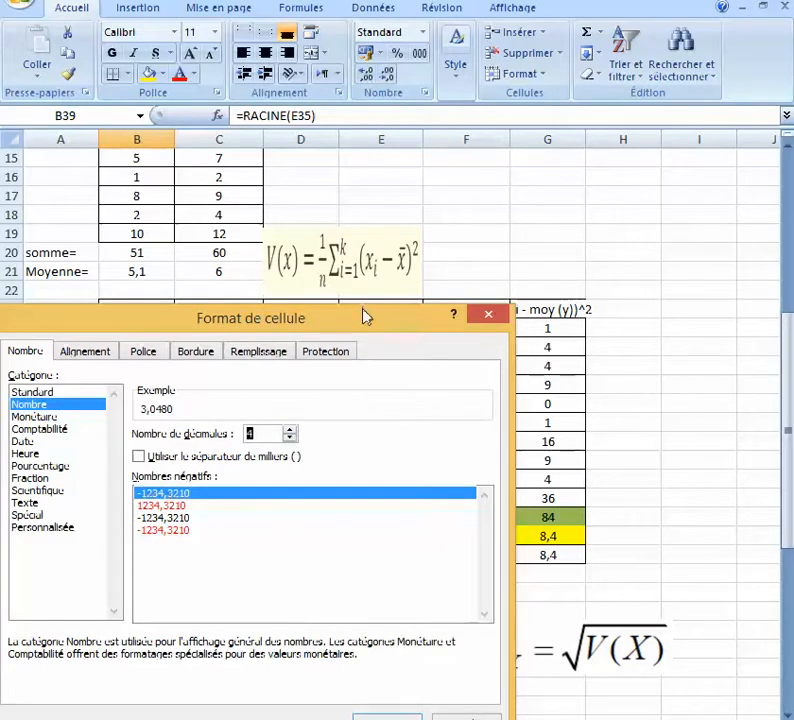
drag(365, 314, 368, 284)
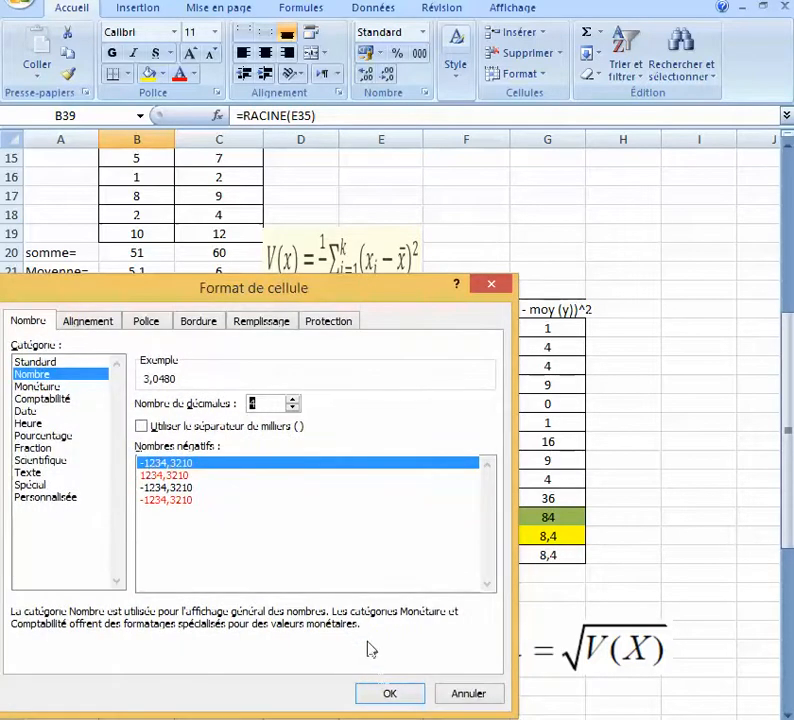
click(387, 694)
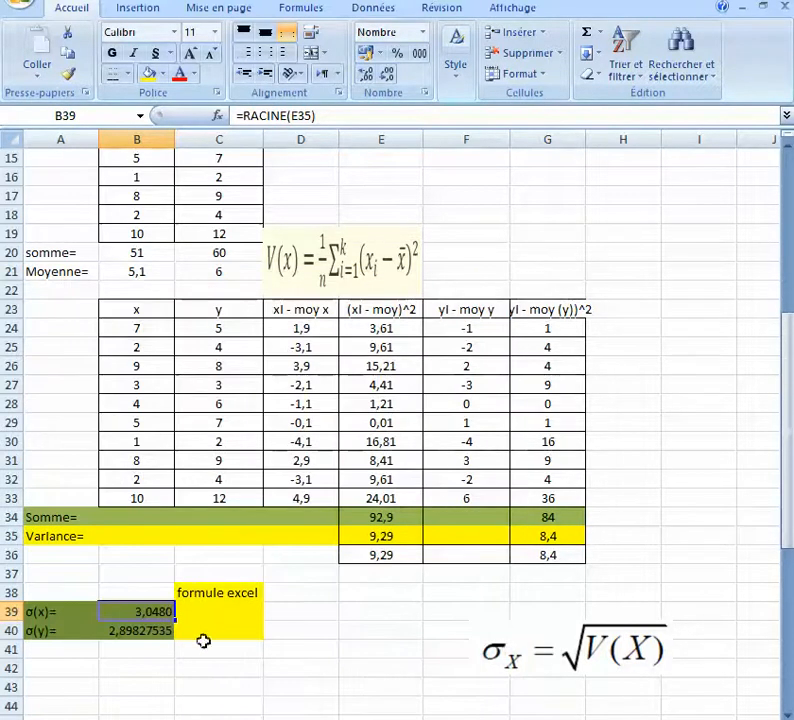
Copy the number format of B39 onto the σ(y) result in B40 with the format painter.
click(72, 76)
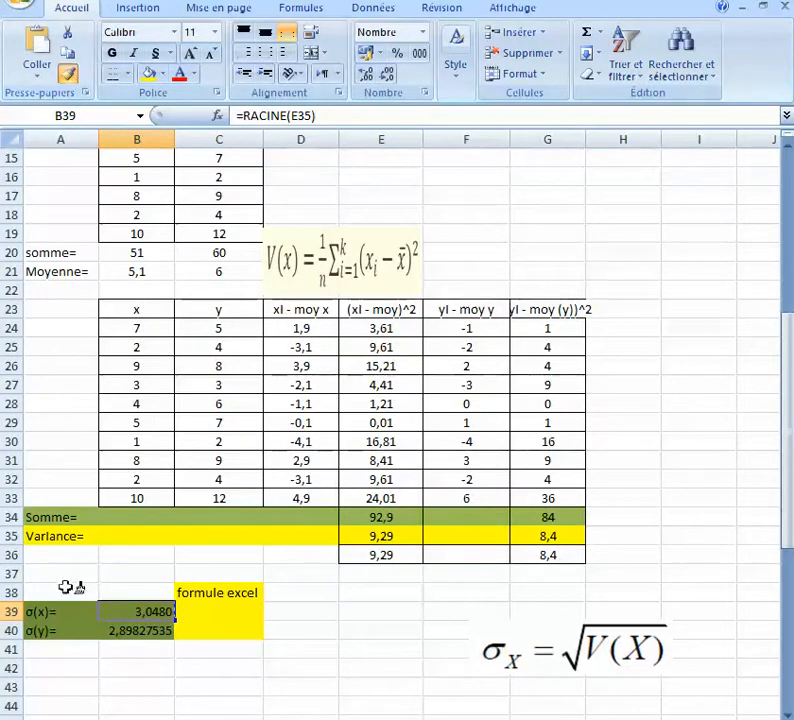
click(142, 632)
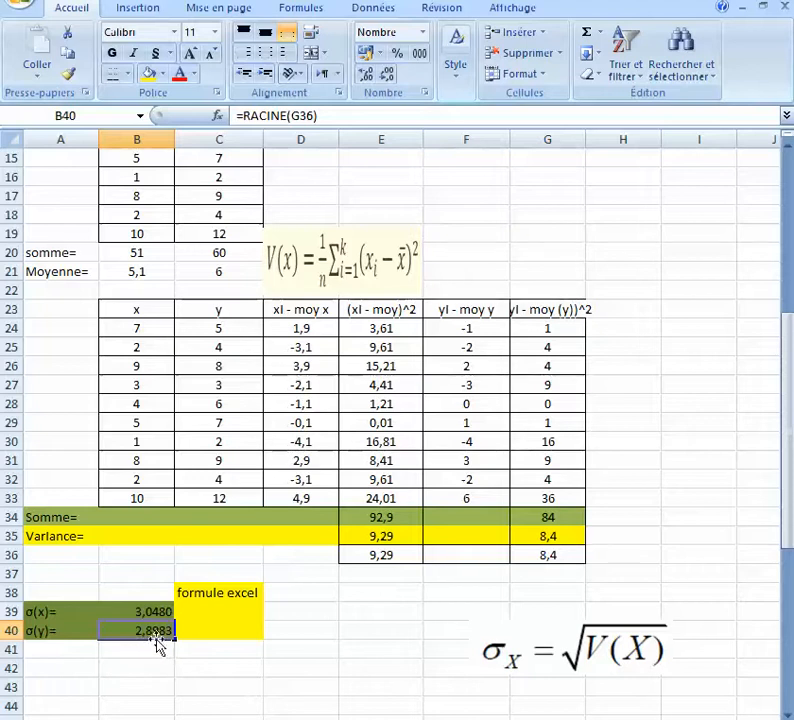
click(172, 662)
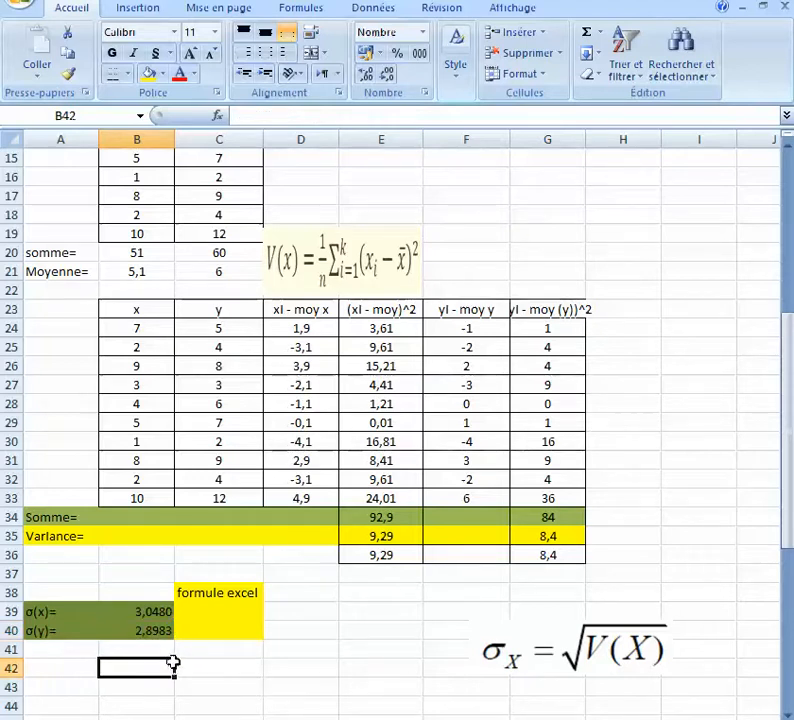
Calculate σ(x) in C39 with Excel's population standard deviation function over the x values, =ECARTYPEP(B24:B33).
click(195, 614)
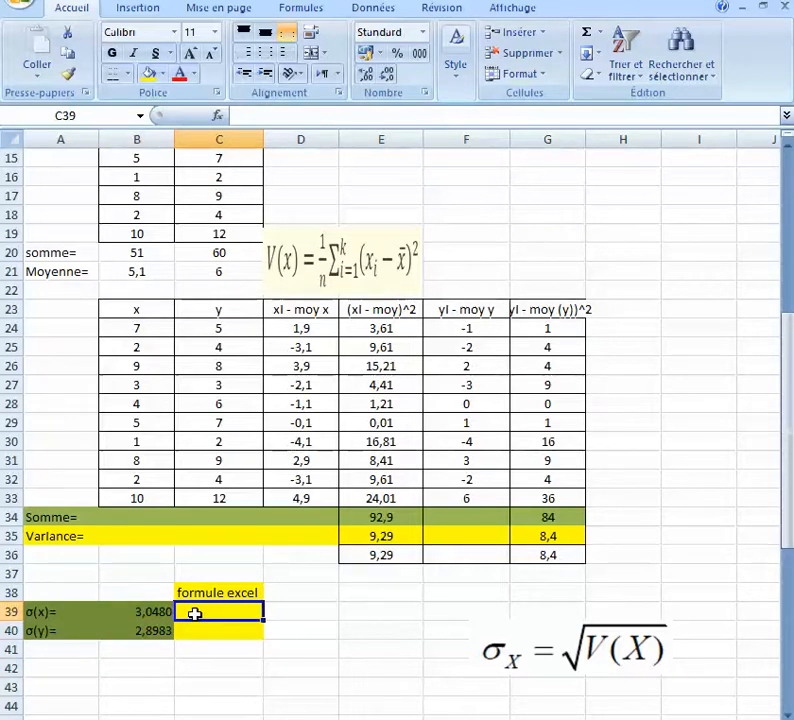
text(=)
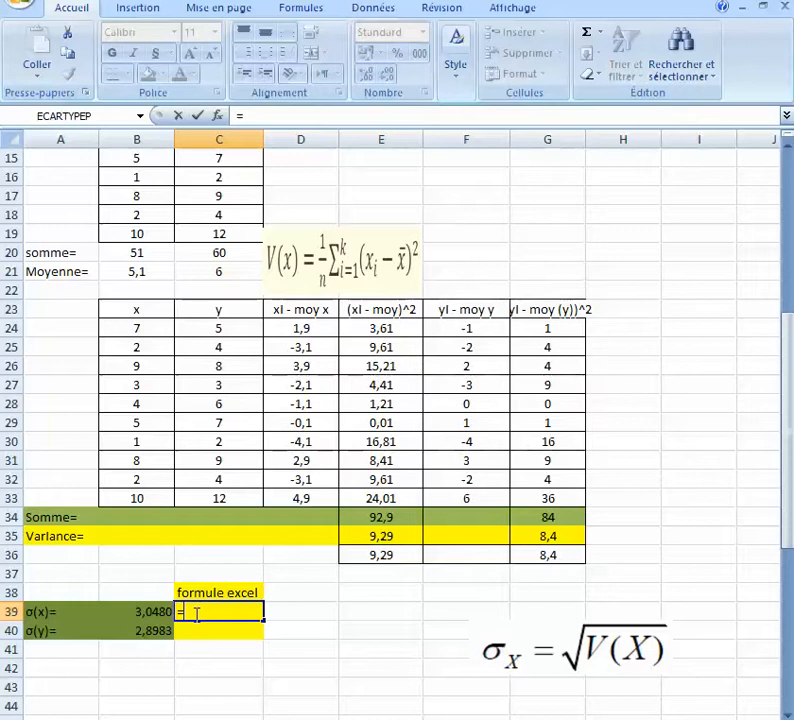
text(eca)
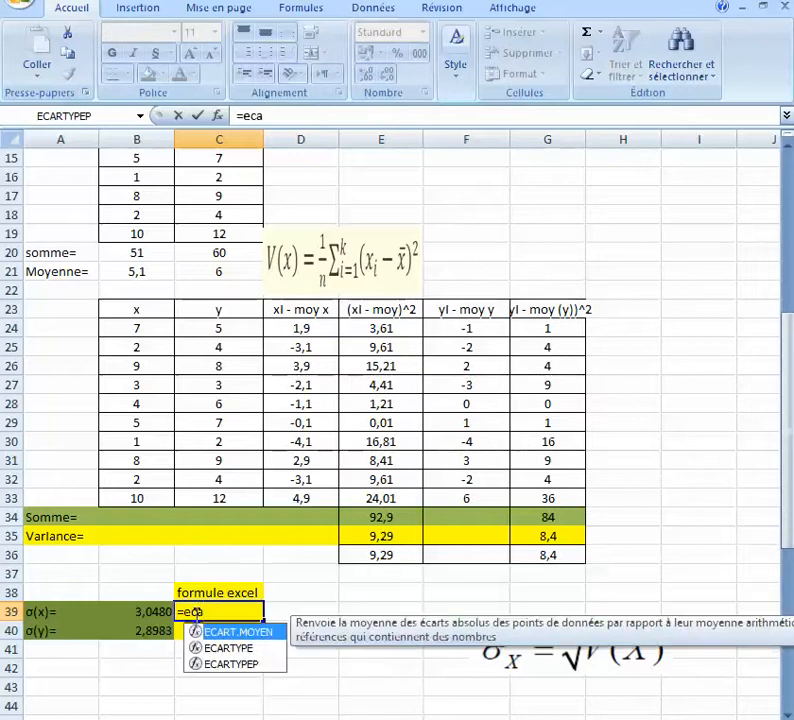
click(256, 675)
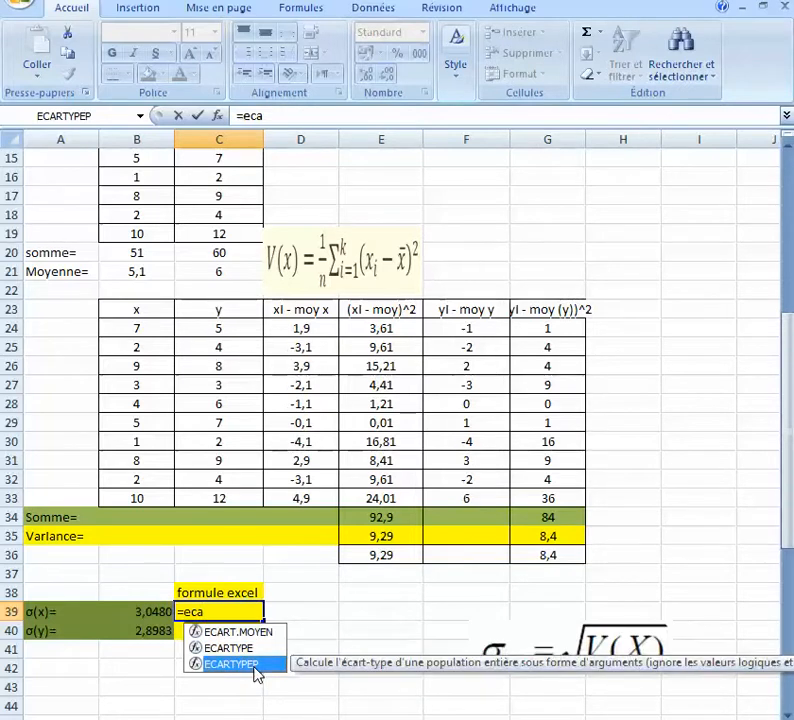
double_click(255, 668)
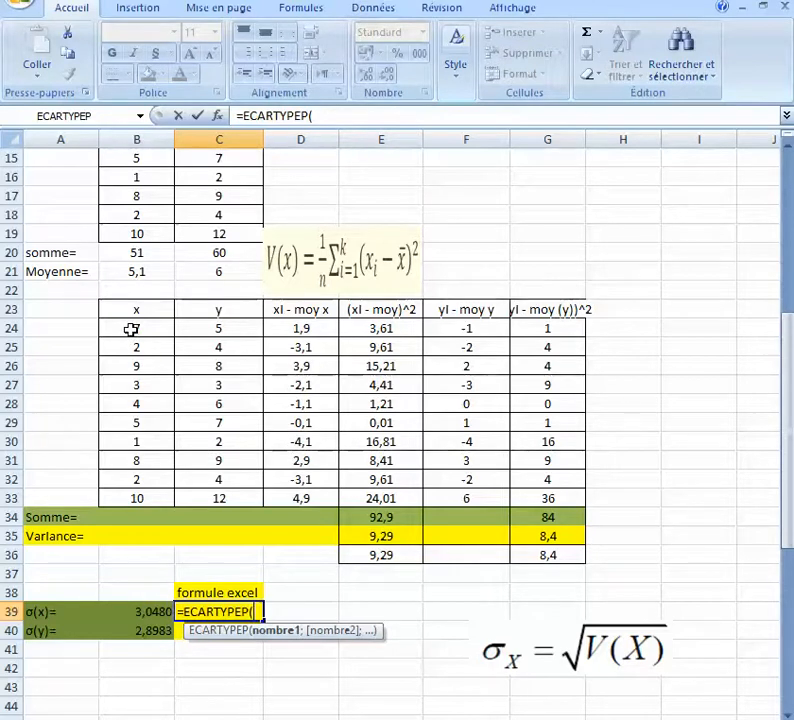
drag(131, 329, 127, 493)
text())
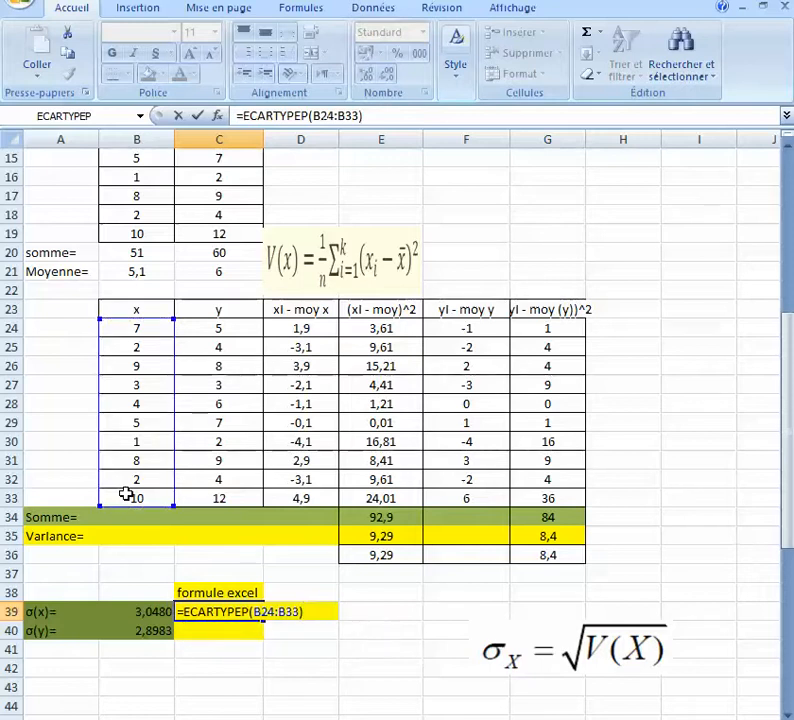
key(Return)
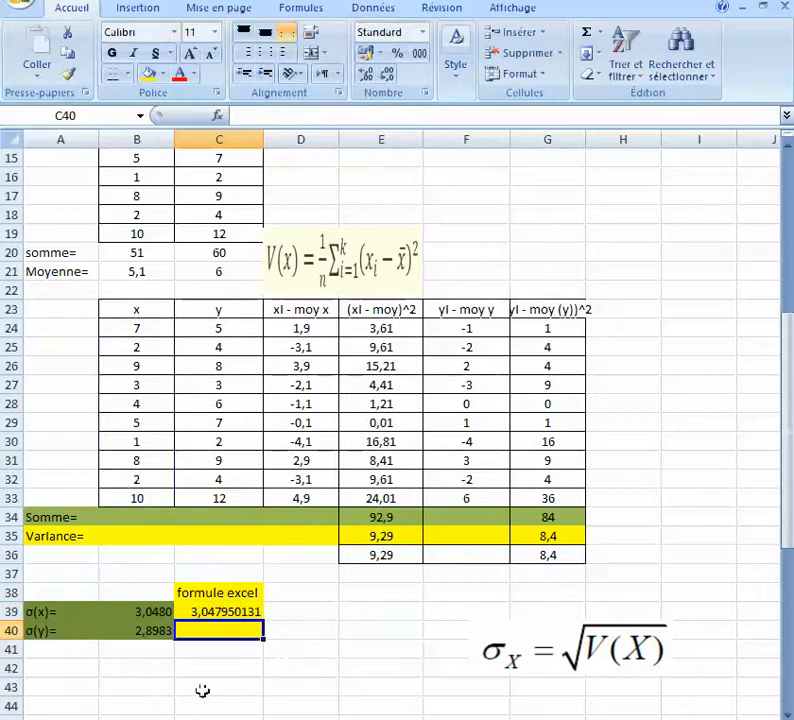
Format the ECARTYPEP result in C39 as Nombre with 4 decimal places.
click(250, 612)
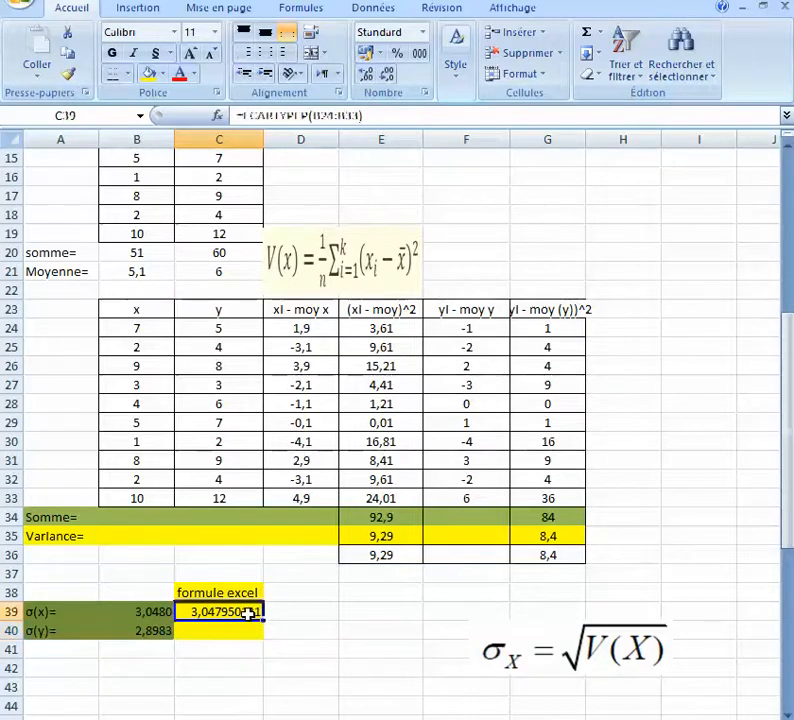
right_click(247, 615)
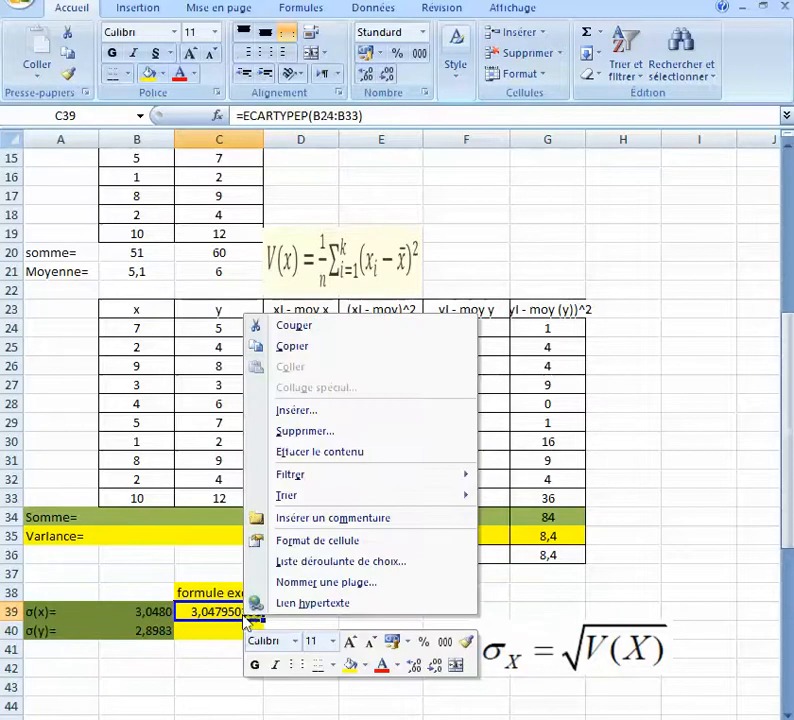
click(307, 546)
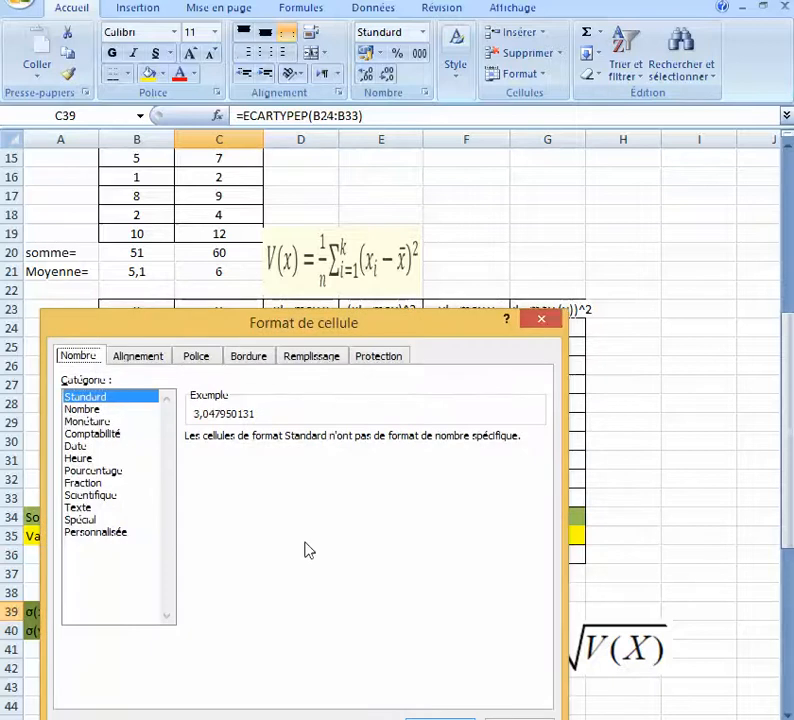
click(88, 410)
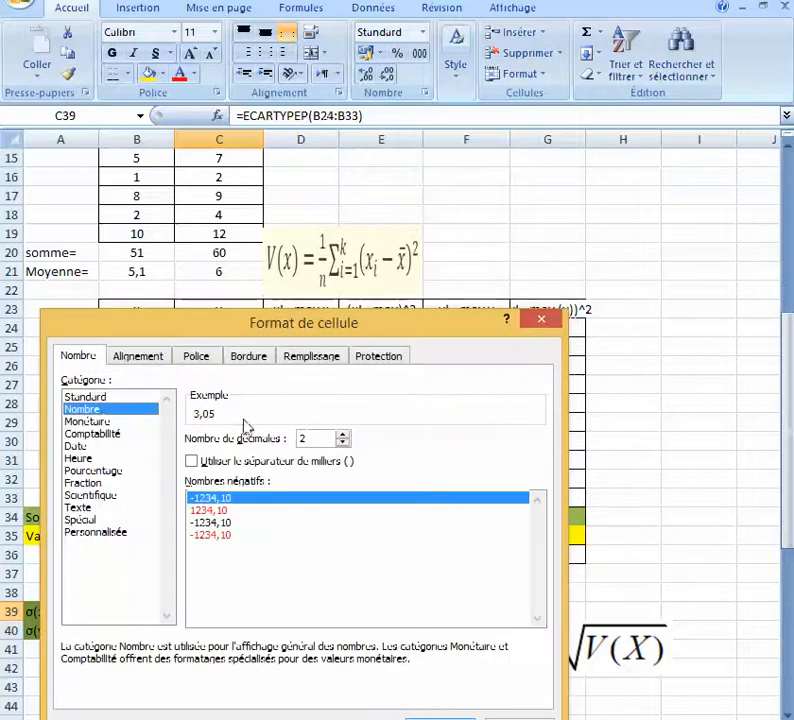
click(343, 435)
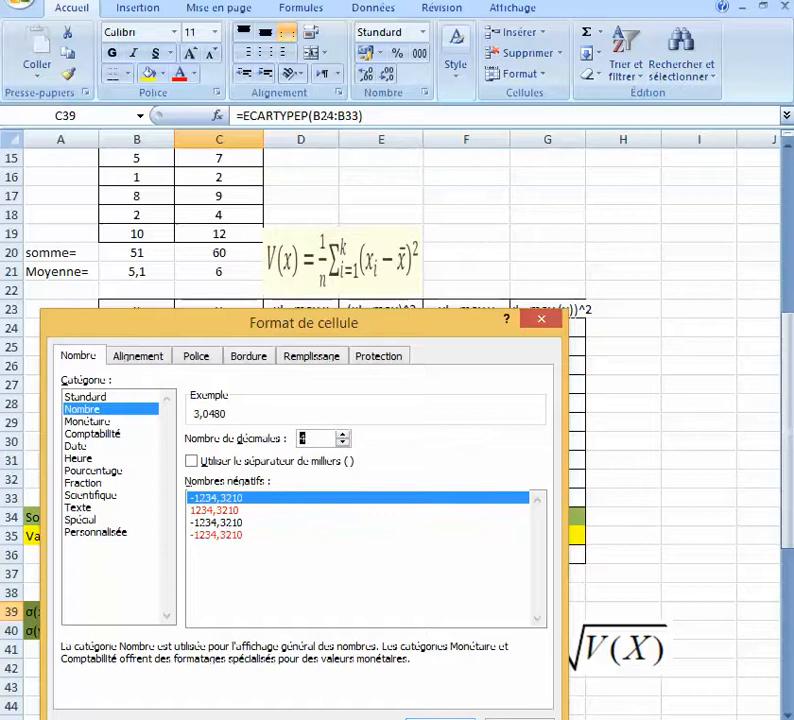
key(Return)
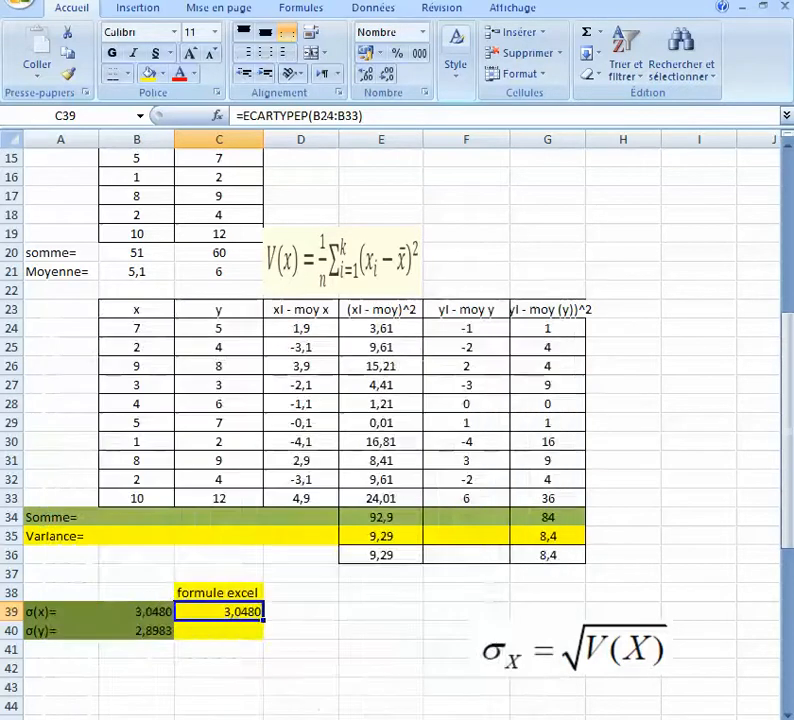
Fill the ECARTYPEP formula from C39 down to C40 and shift its range to the y values, C24:C33.
click(270, 630)
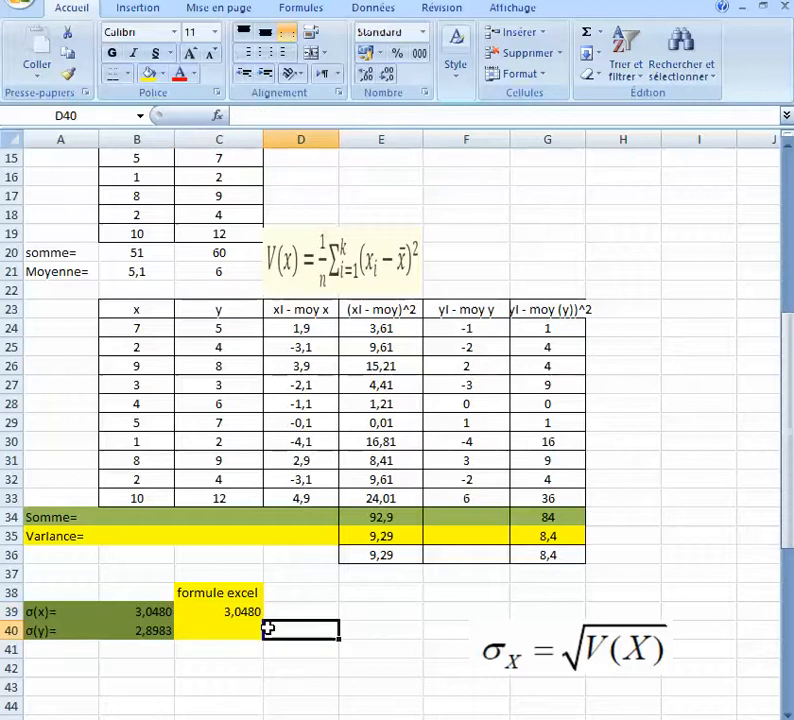
click(255, 615)
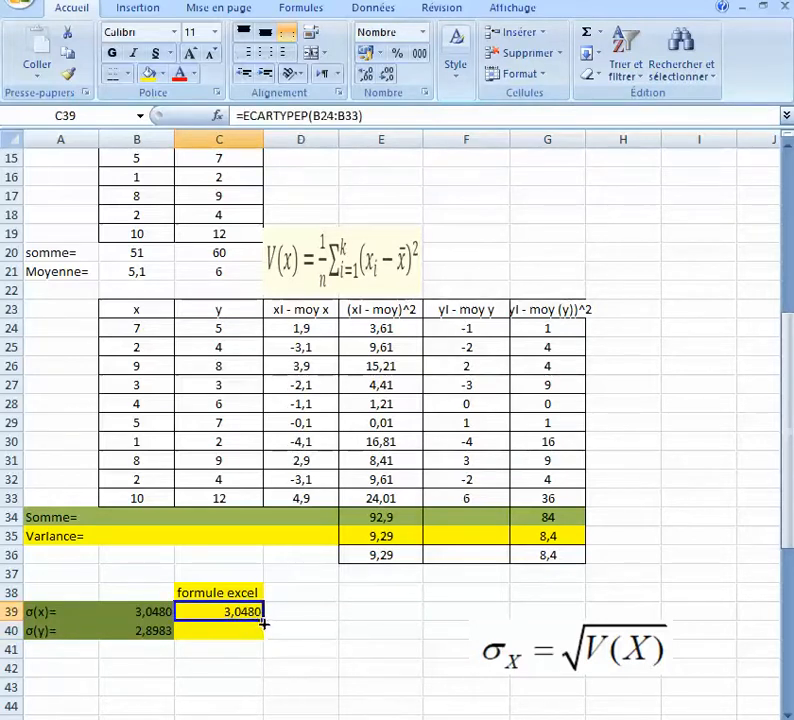
drag(262, 622, 263, 636)
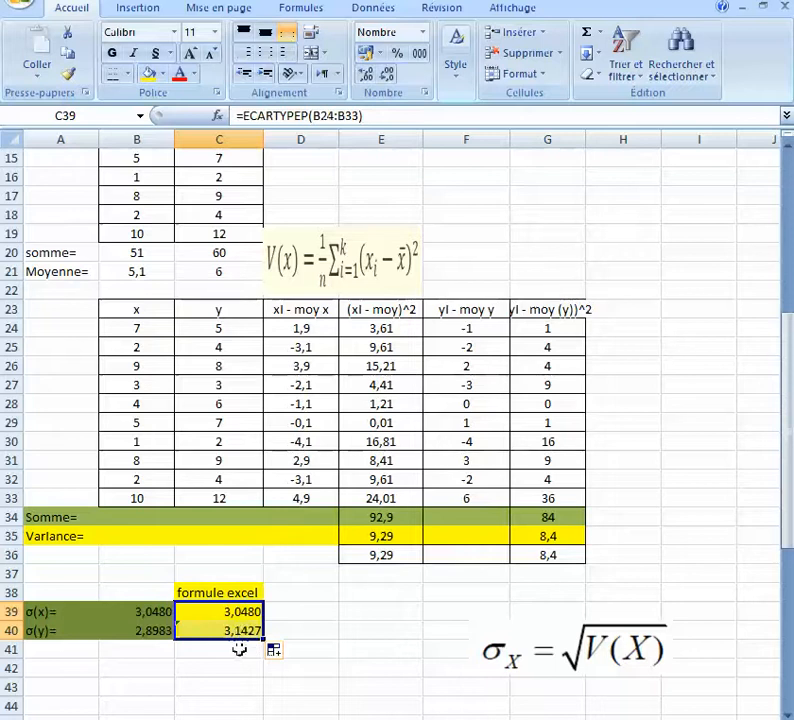
click(240, 630)
double_click(241, 630)
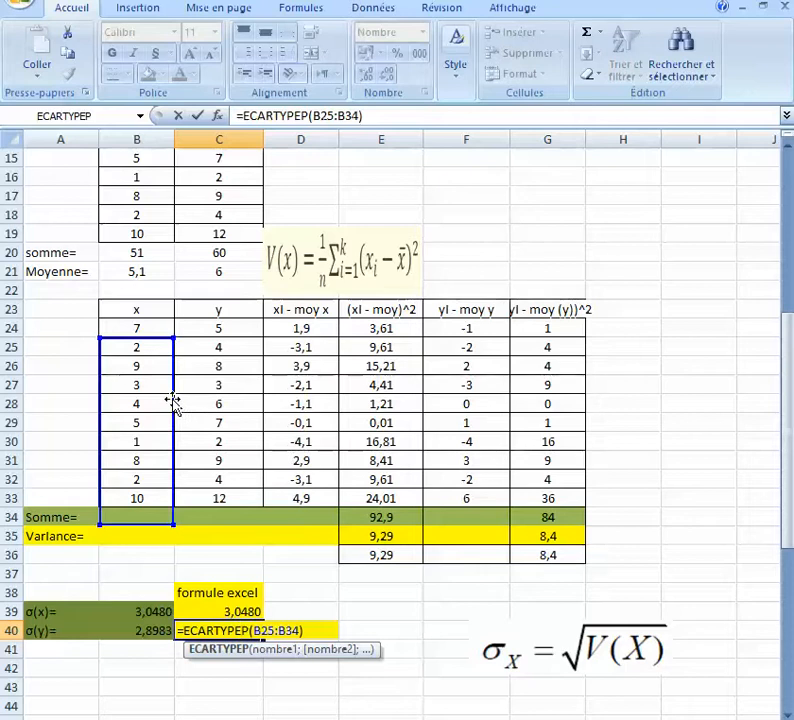
drag(172, 400, 204, 389)
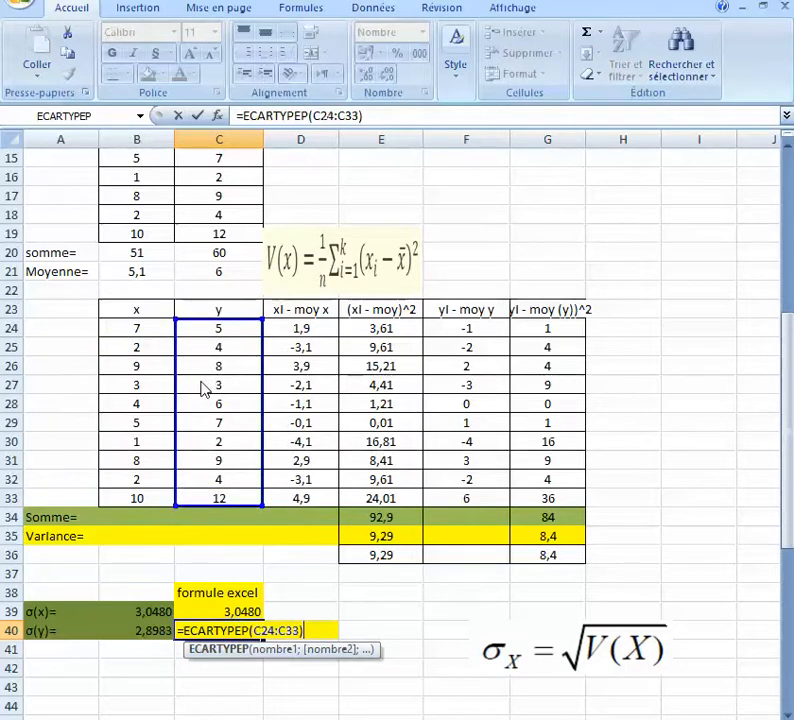
drag(265, 390, 245, 388)
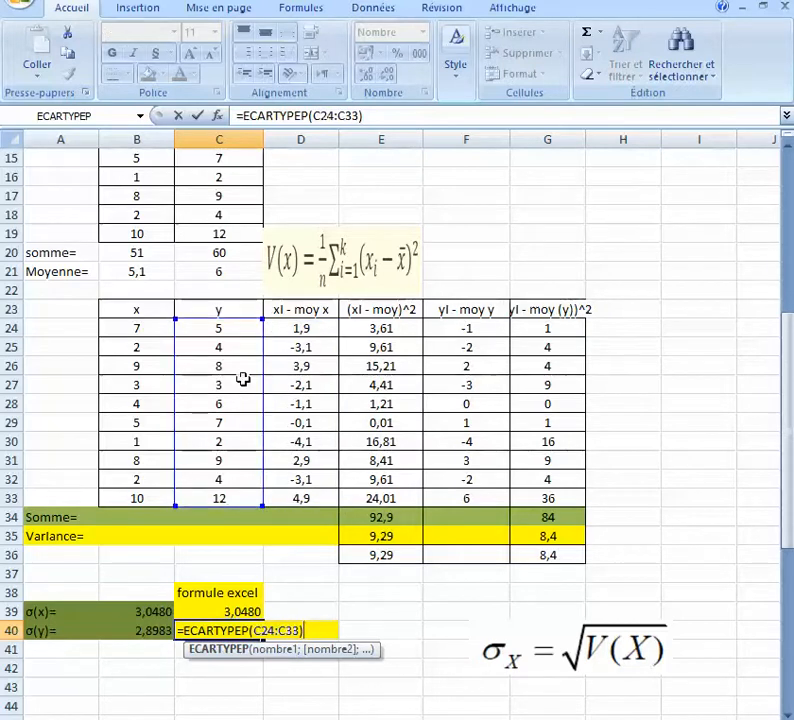
key(Return)
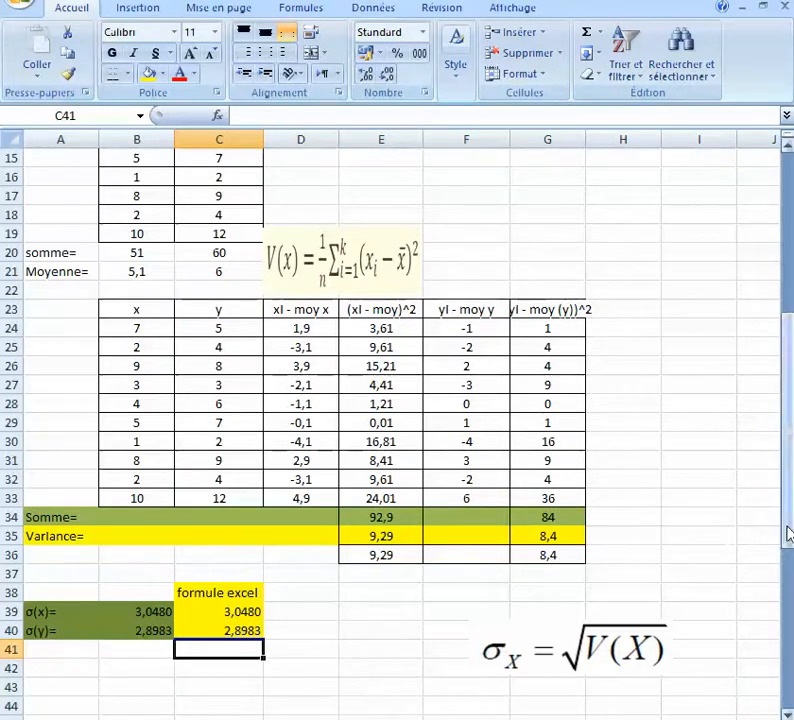
Switch to the covariance exercise sheet and widen column G slightly to fit its (xi - moy x)*(yi - moy y) header.
mouse_move(788, 528)
mouse_down()
mouse_move(788, 550)
mouse_move(788, 510)
mouse_move(788, 540)
mouse_move(788, 530)
mouse_up()
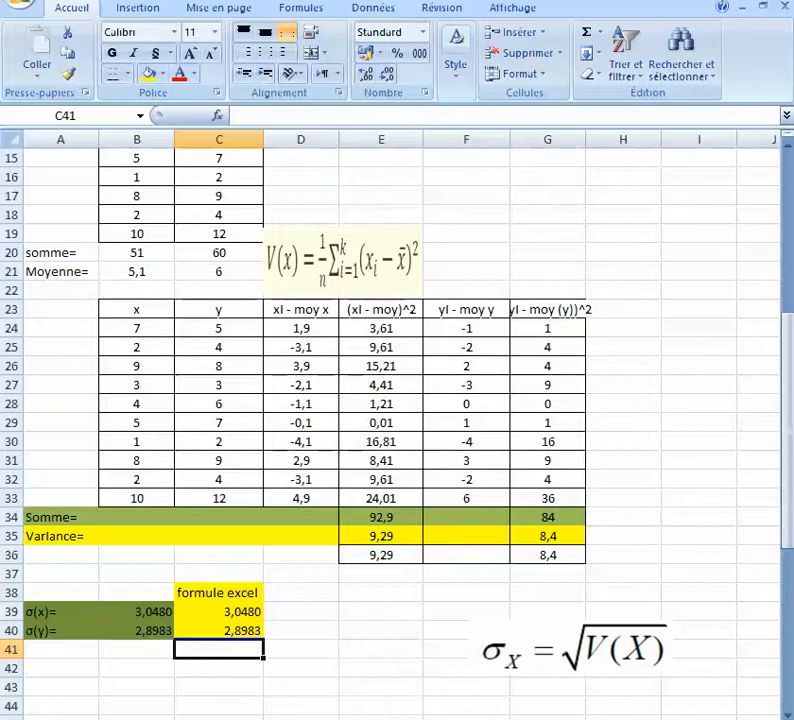
key(ctrl+Page_Down)
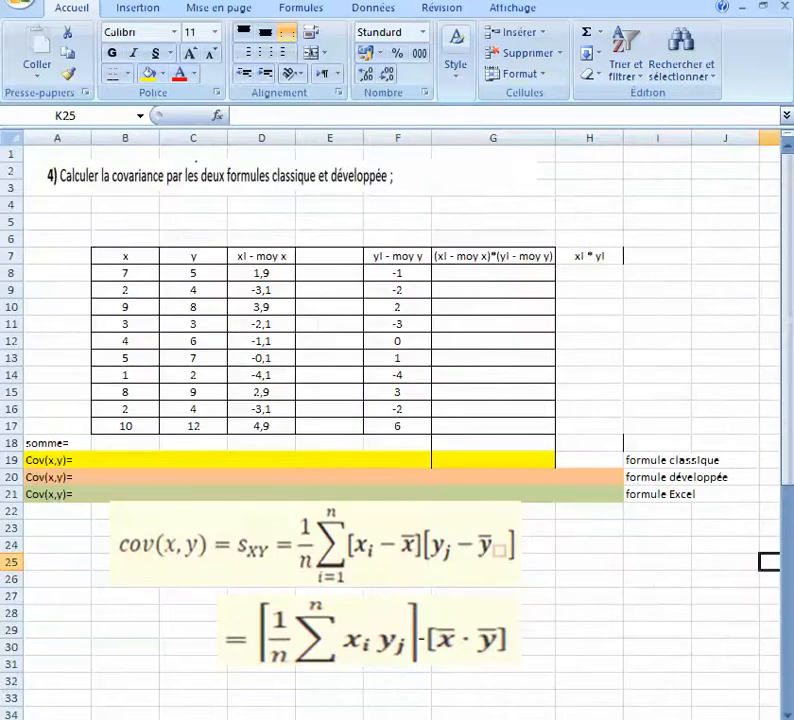
click(455, 578)
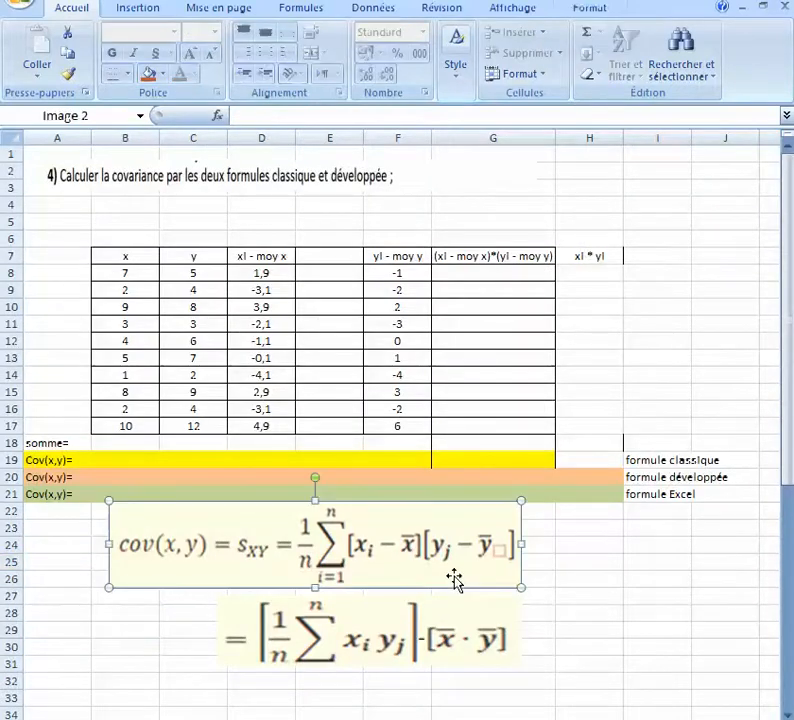
click(360, 633)
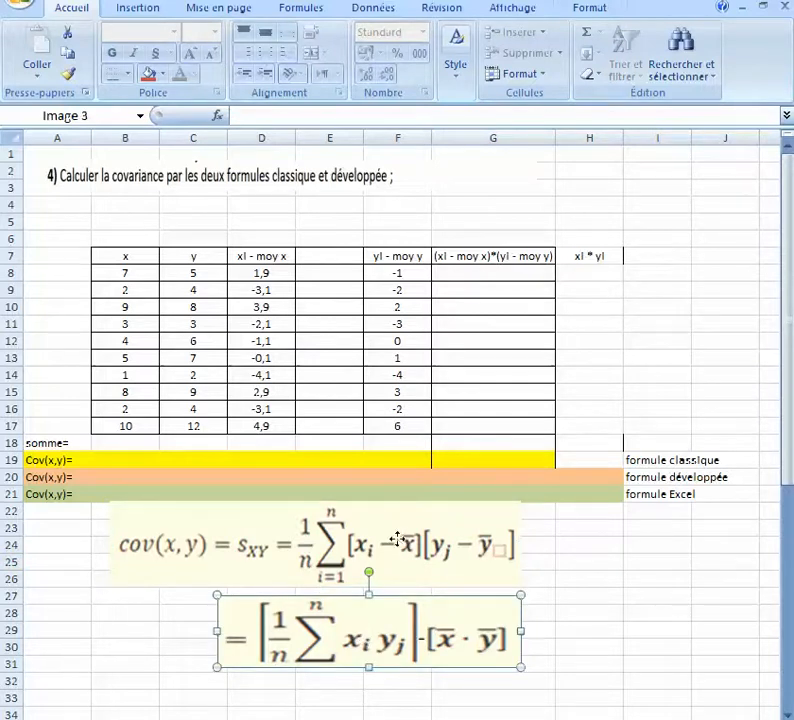
click(398, 544)
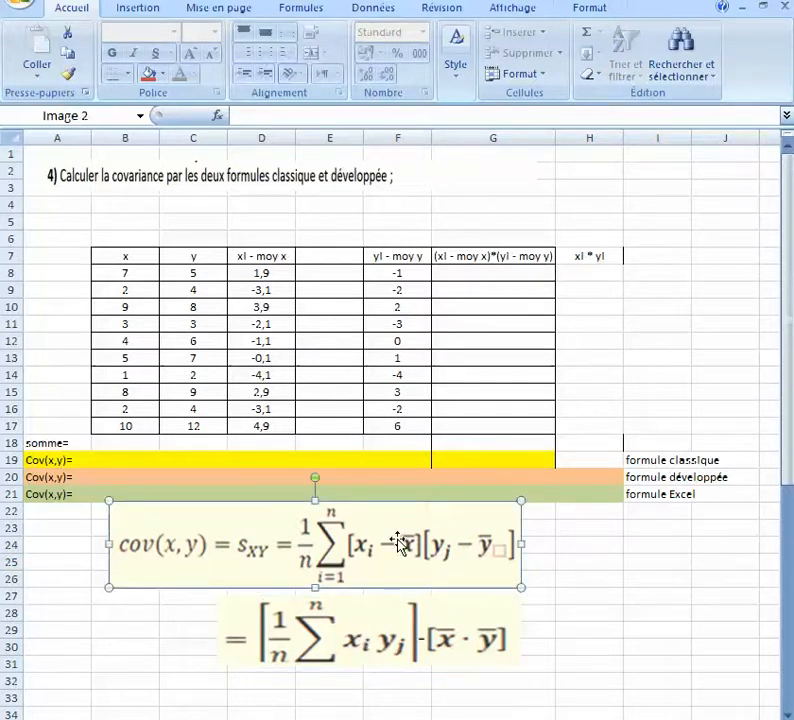
click(388, 638)
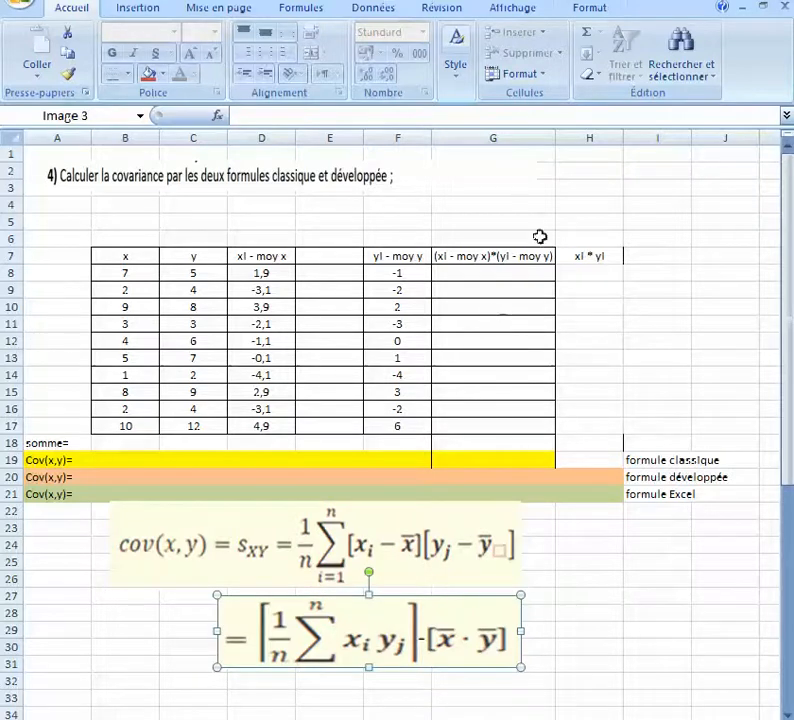
drag(555, 141, 566, 141)
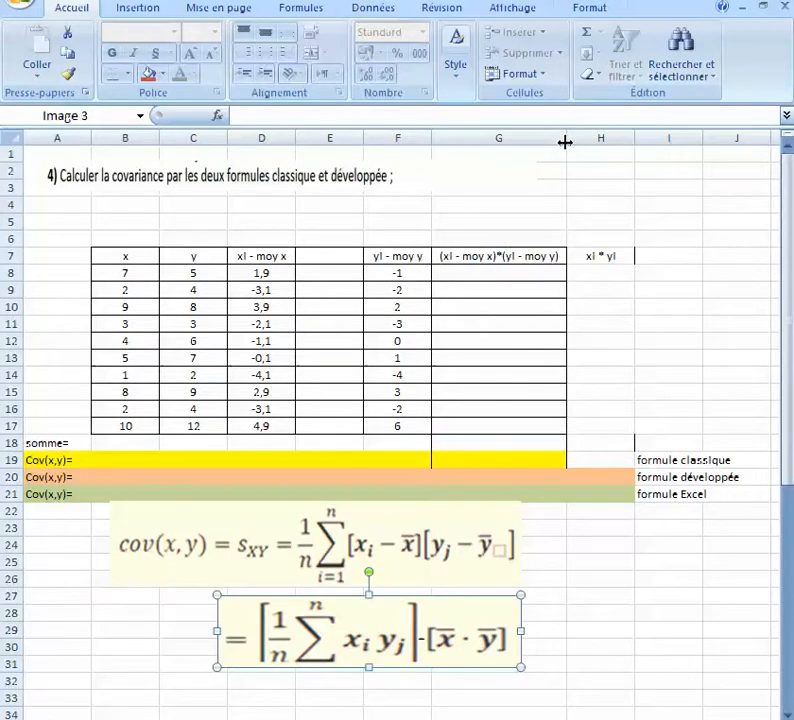
Calculate the (xi - moy x)*(yi - moy y) products with =D8*F8 in G8 and fill the formula down to G17.
click(335, 572)
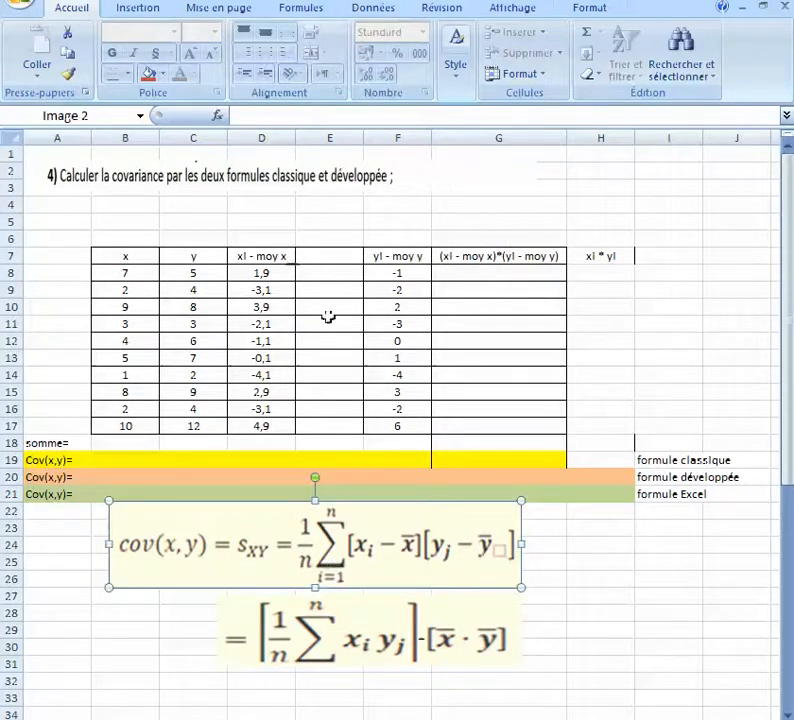
drag(275, 257, 261, 422)
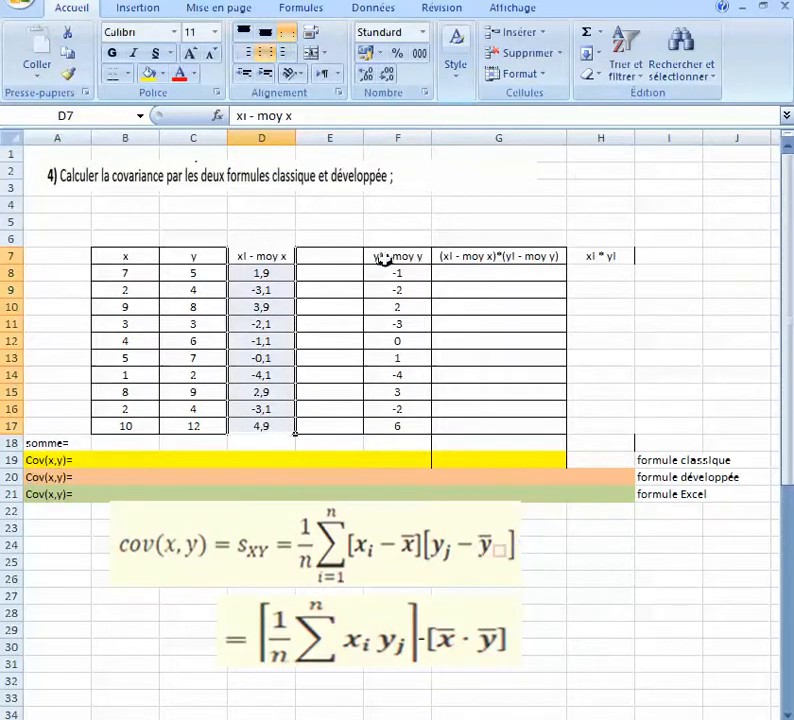
drag(386, 257, 369, 429)
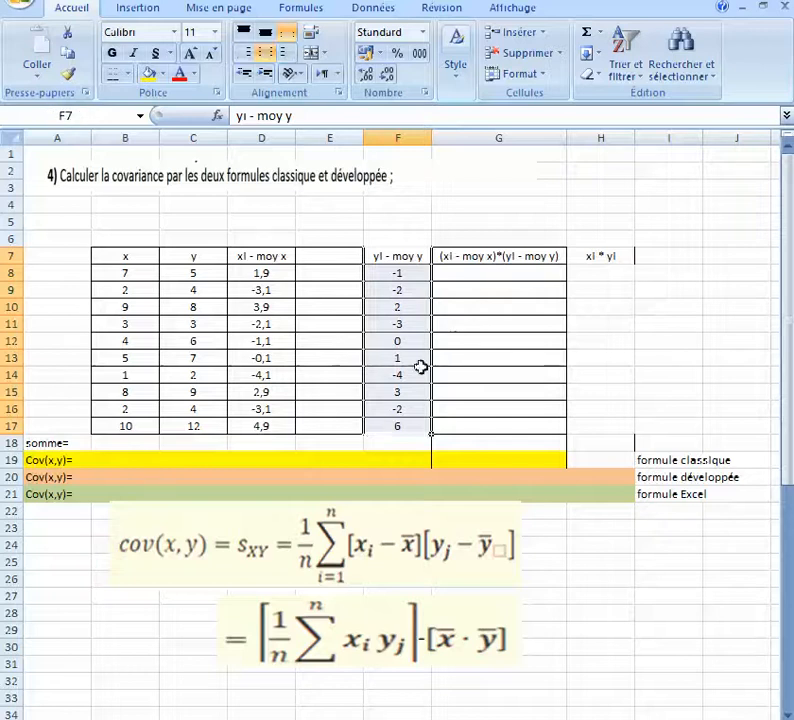
click(487, 258)
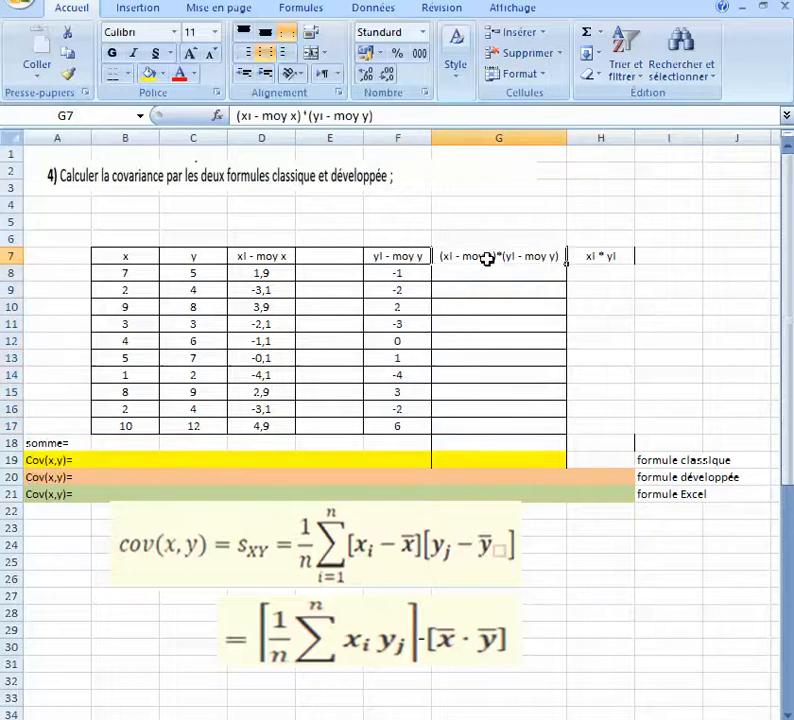
click(483, 271)
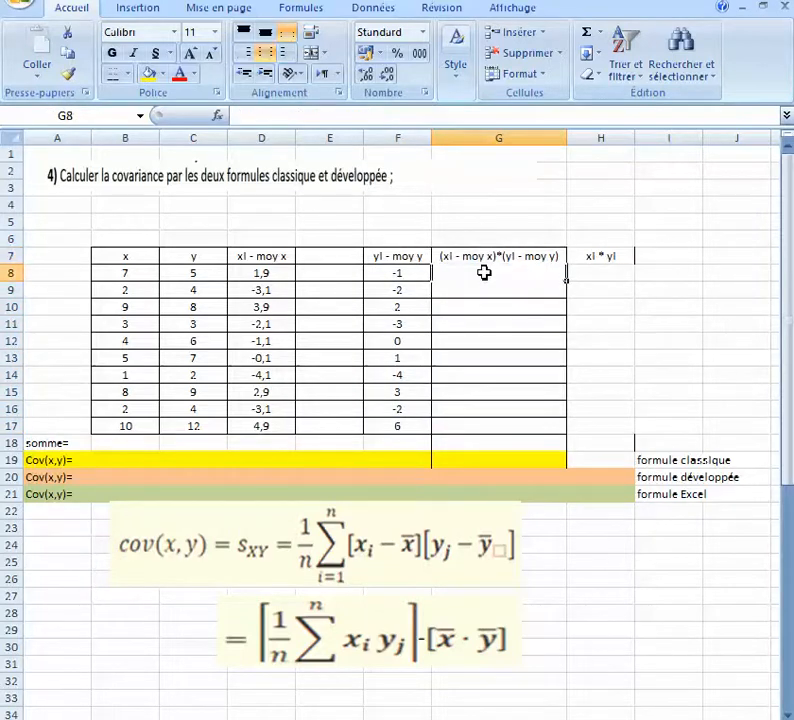
text(=)
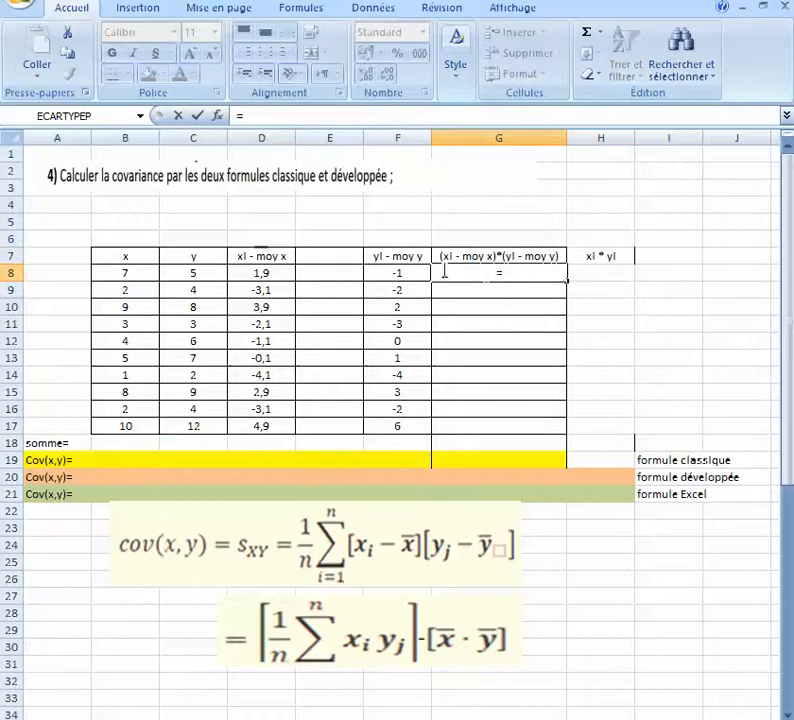
click(256, 272)
text(*)
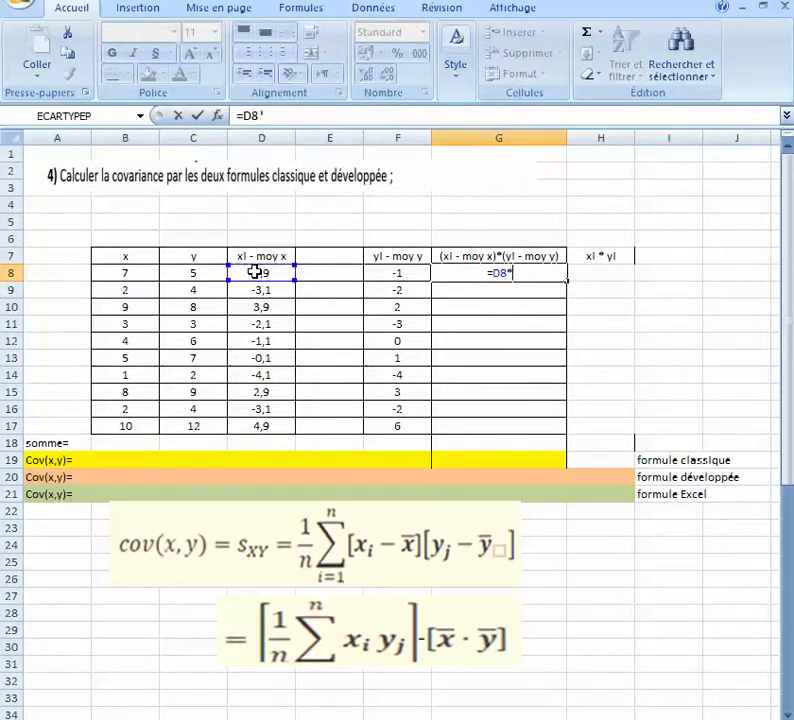
click(372, 275)
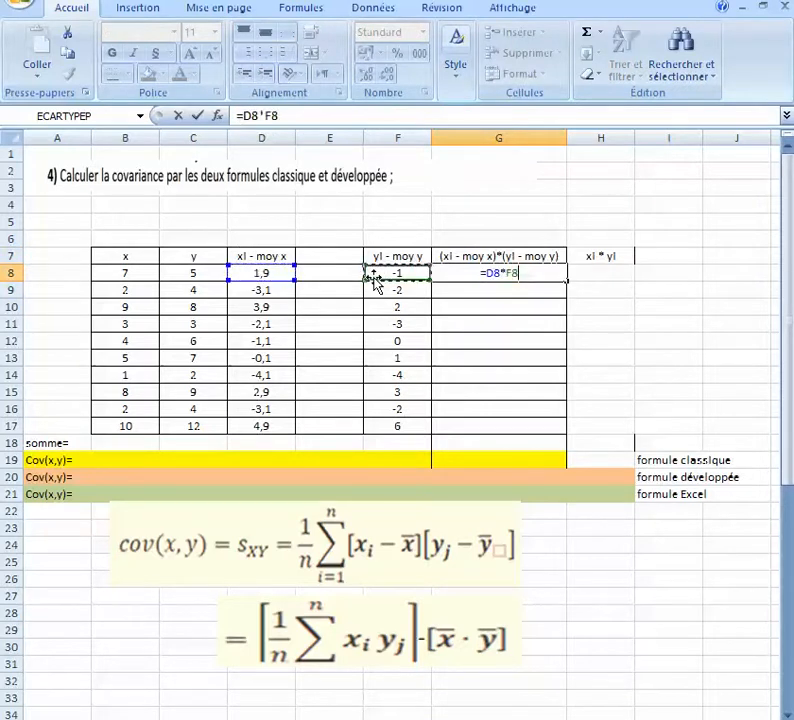
key(Return)
click(531, 278)
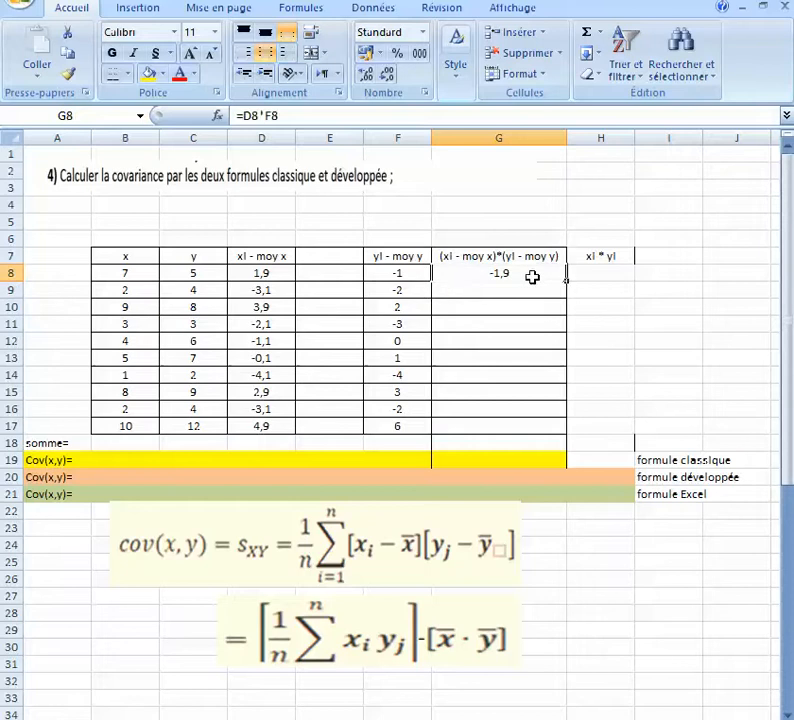
drag(566, 280, 556, 433)
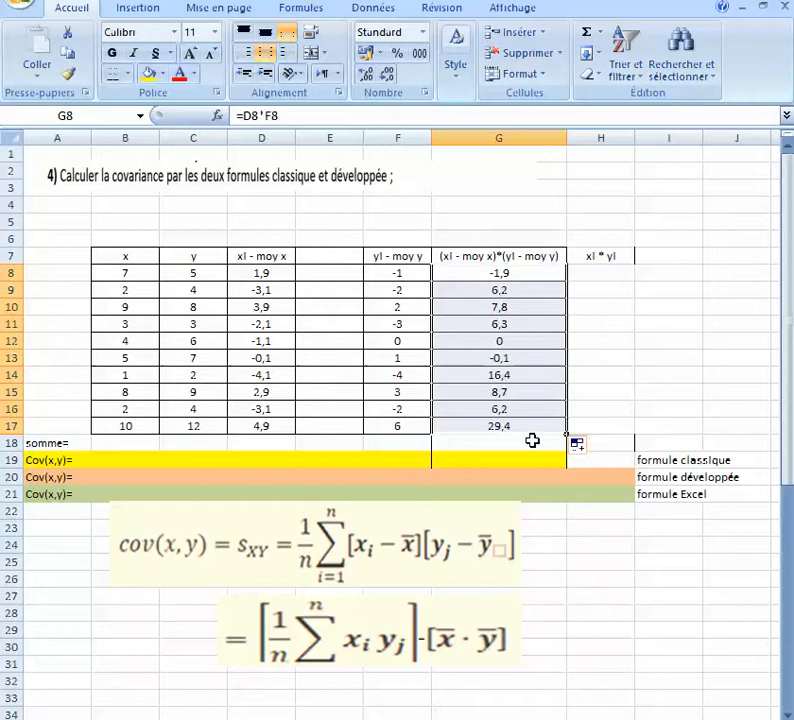
Total the (xi - moy x)*(yi - moy y) products G8:G17 in G18 with AutoSum.
click(532, 441)
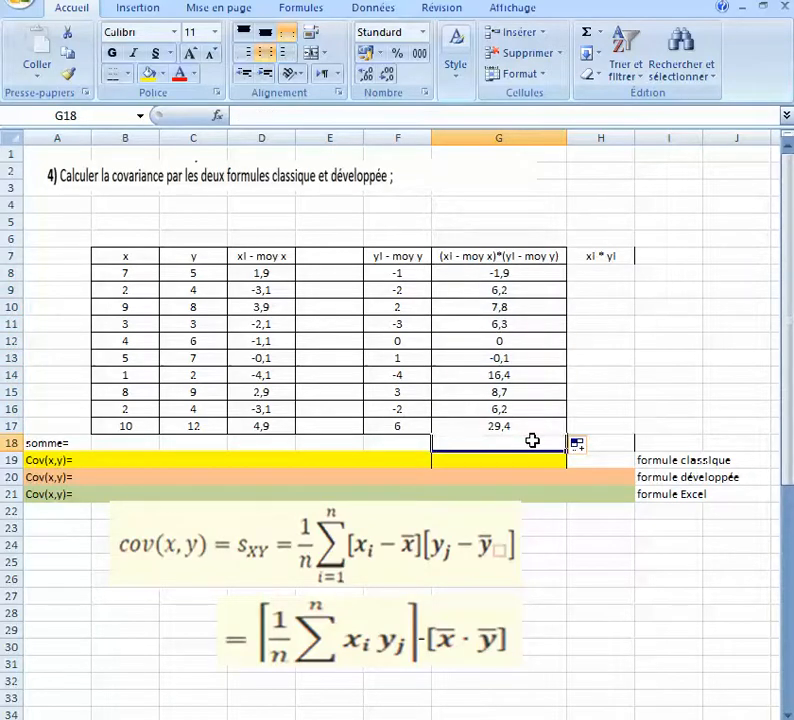
drag(525, 272, 500, 426)
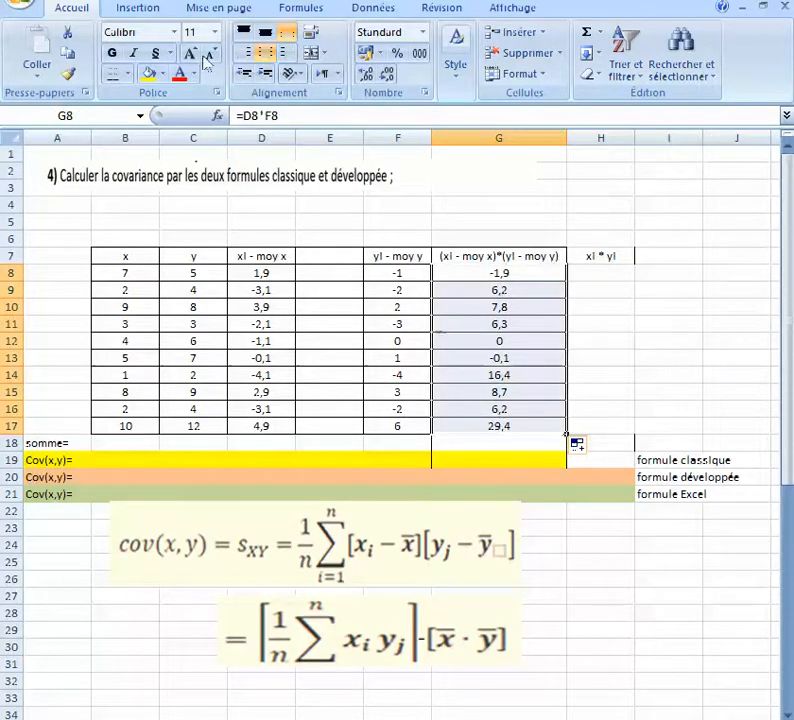
click(292, 10)
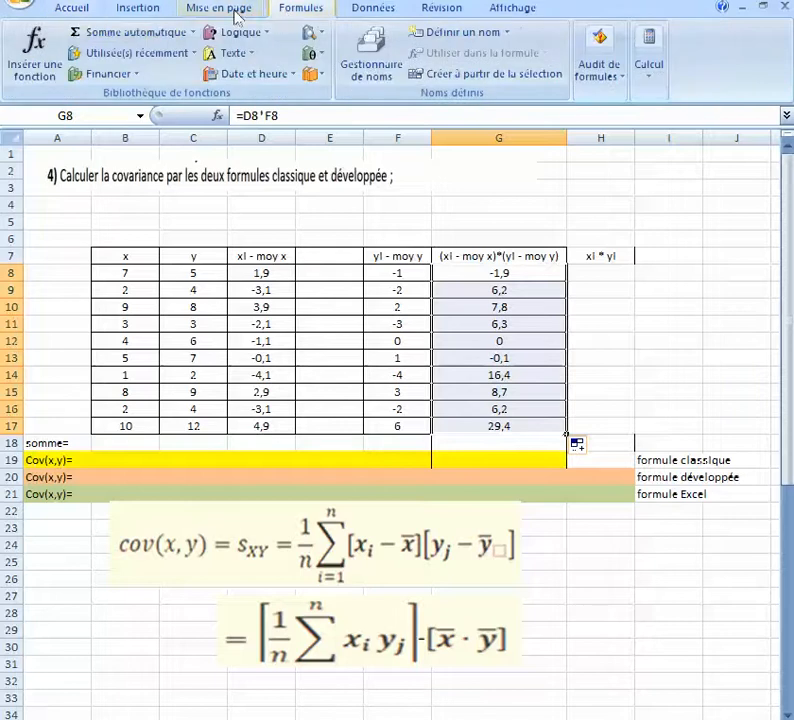
click(165, 32)
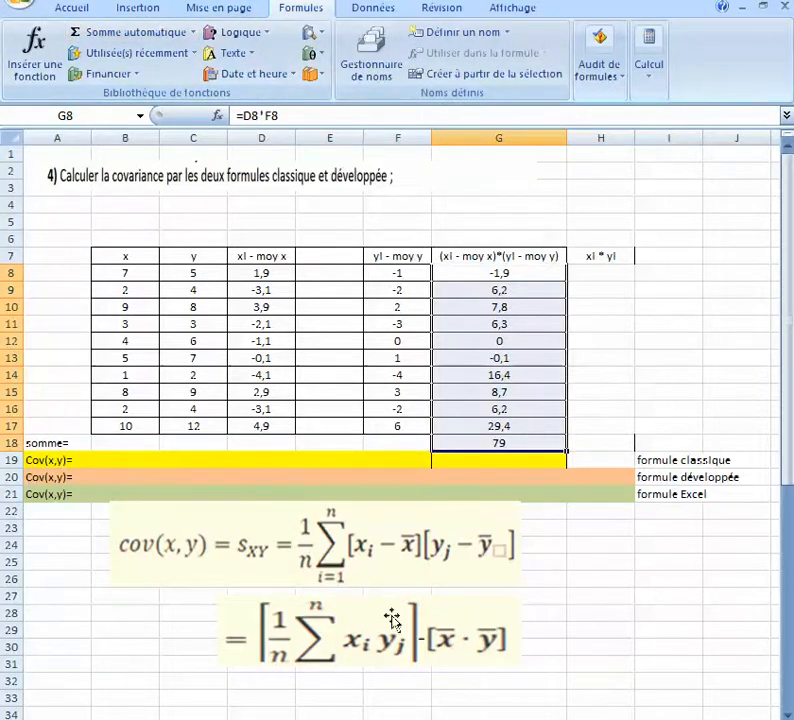
Calculate the covariance by the classic formula in G19 as the sum of products divided by n, =G18/10.
click(421, 562)
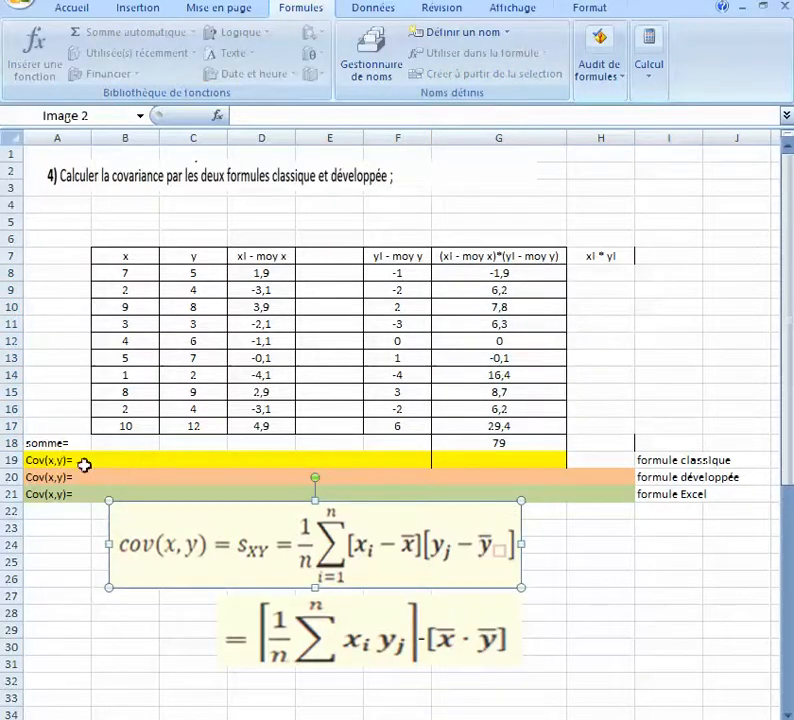
click(12, 460)
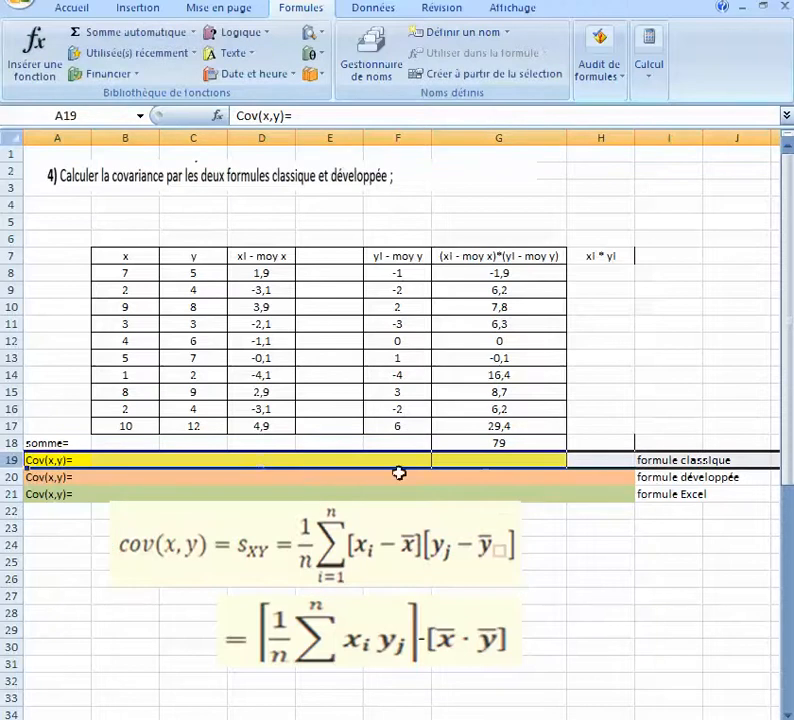
click(518, 460)
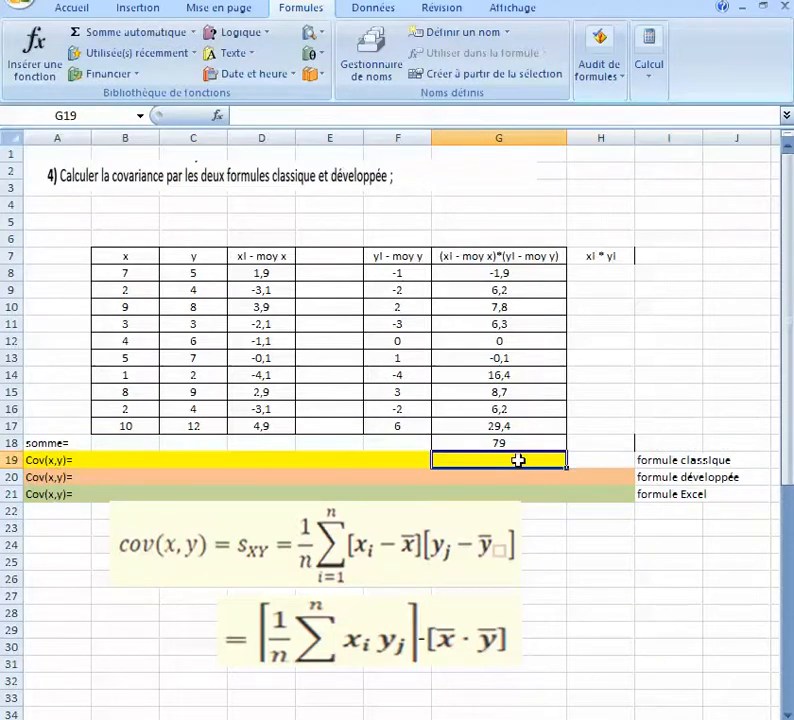
text(=)
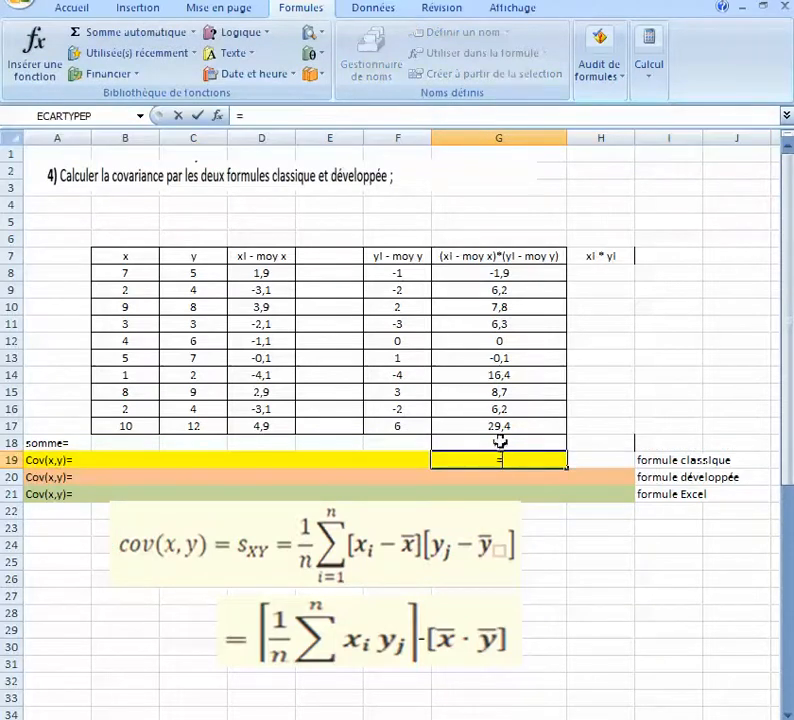
click(500, 442)
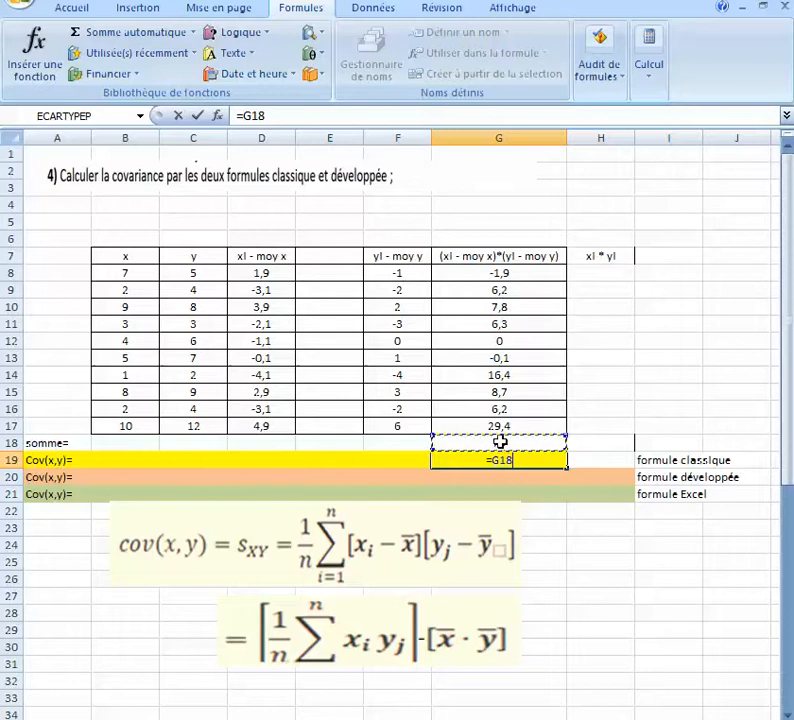
text(/)
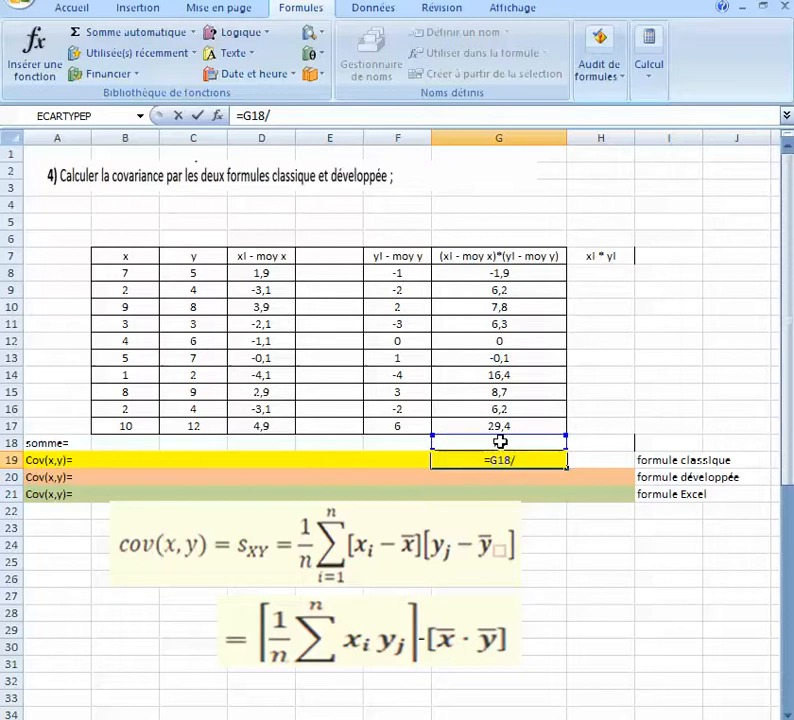
text(10)
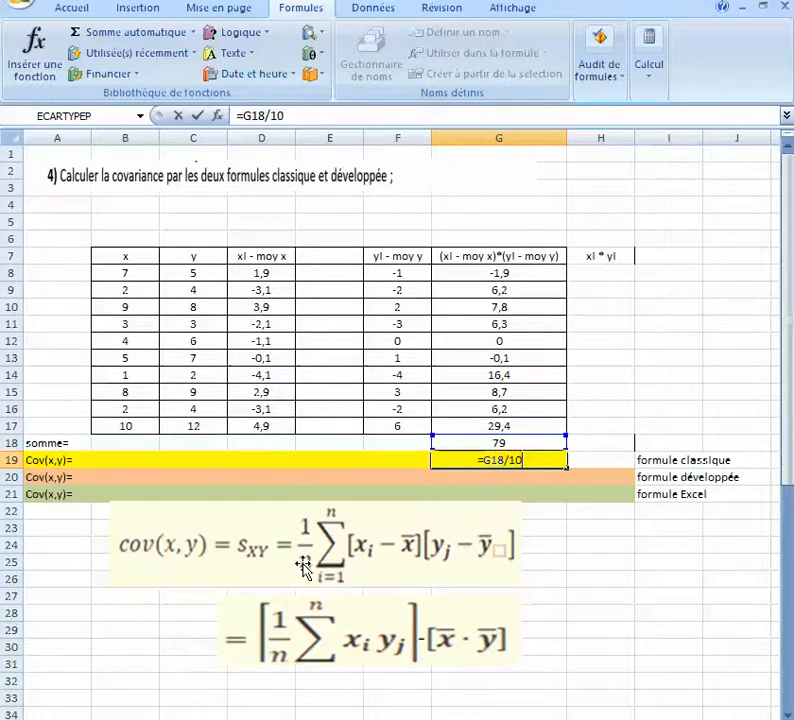
key(Return)
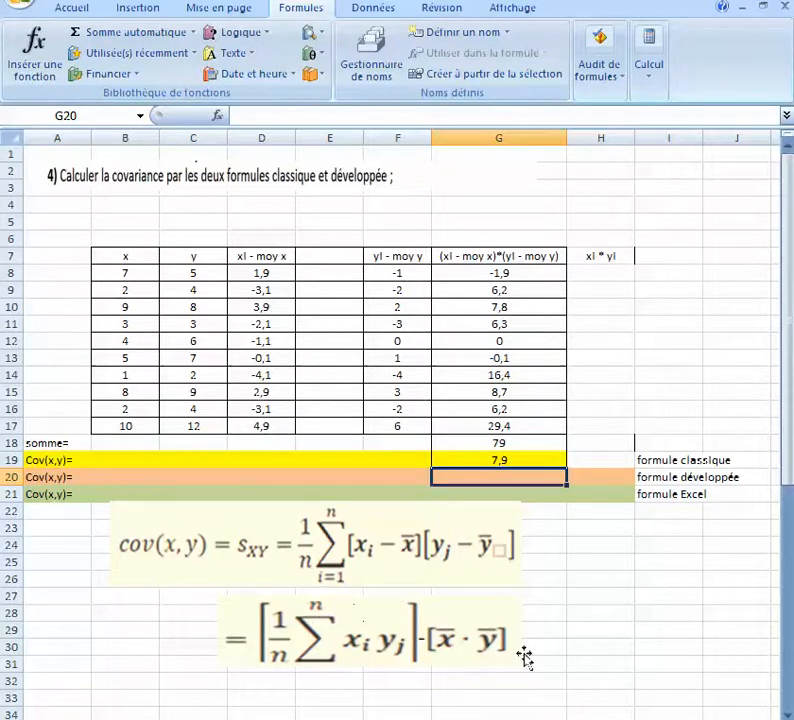
Calculate the xi * yi products with =B8*C8 in H8 and fill the formula down to H17.
click(355, 633)
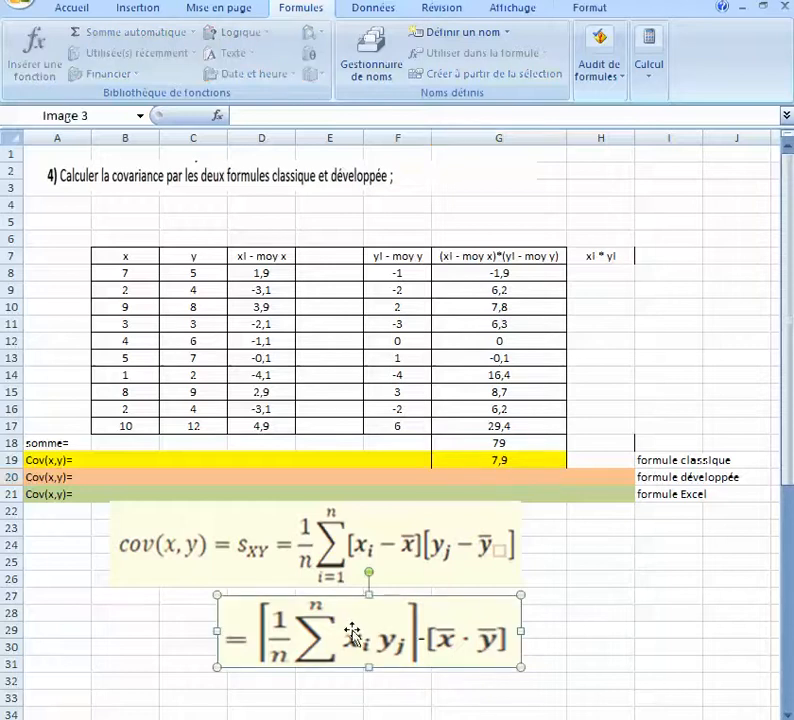
click(603, 259)
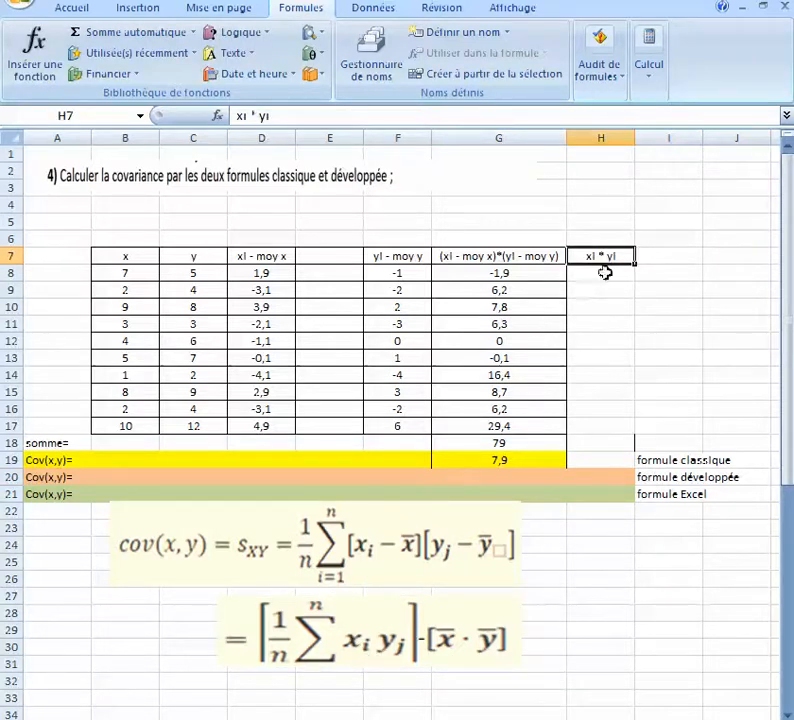
click(606, 271)
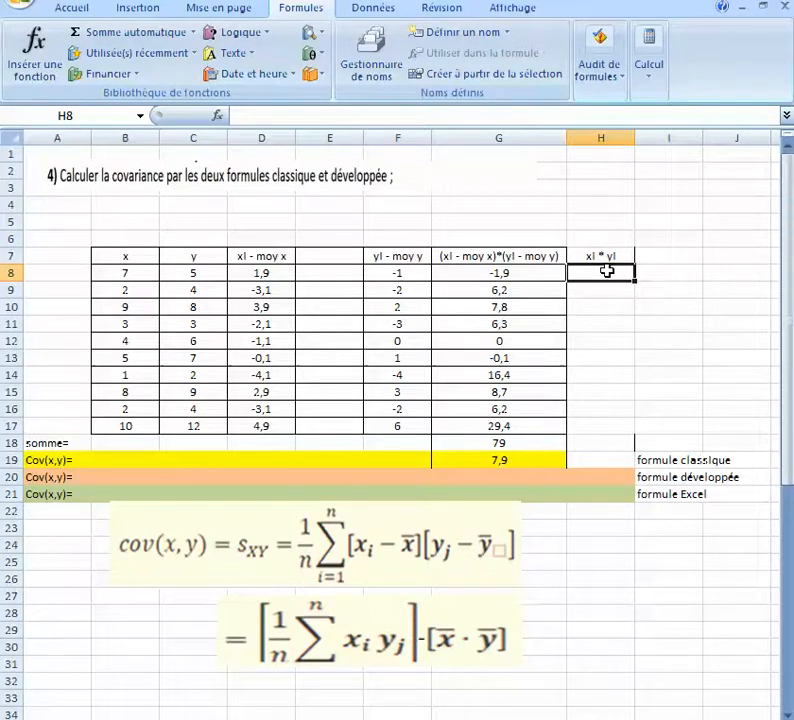
text(=)
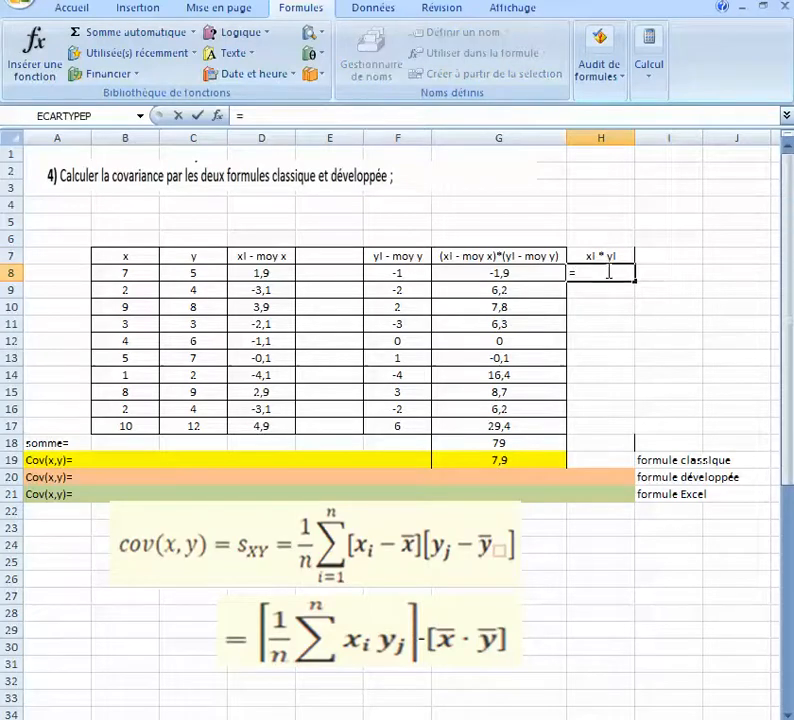
click(131, 271)
text(*)
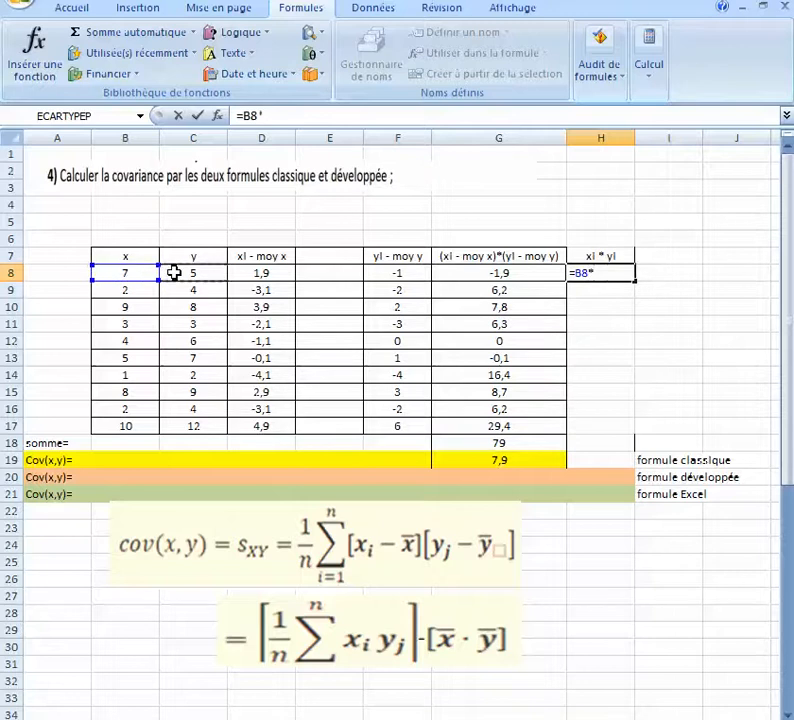
click(174, 272)
key(Return)
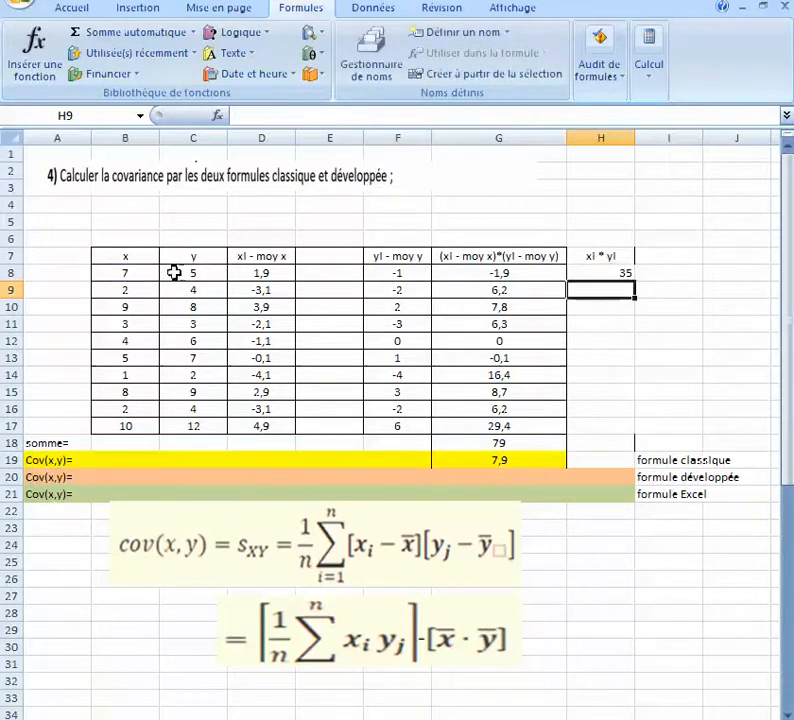
click(620, 270)
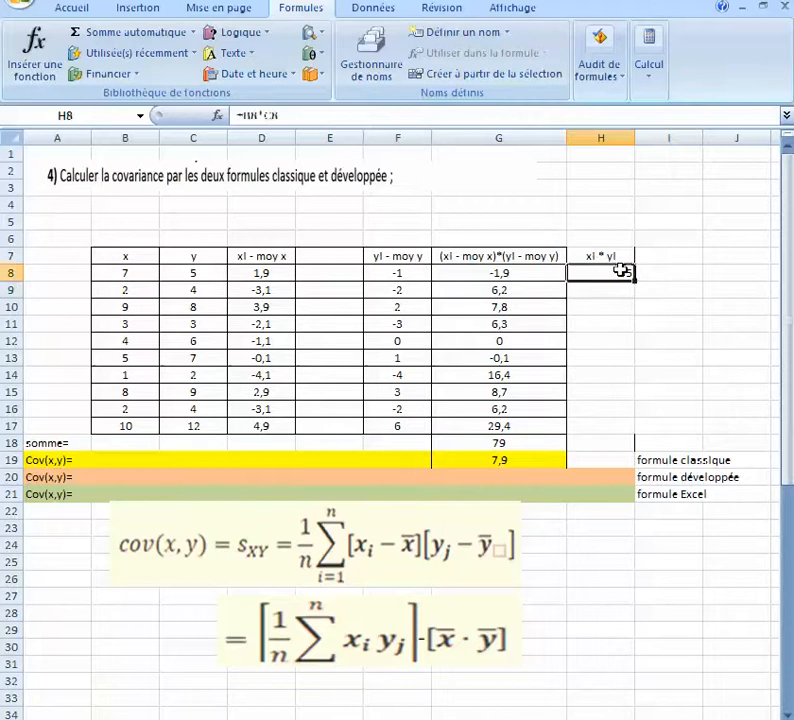
drag(633, 280, 617, 427)
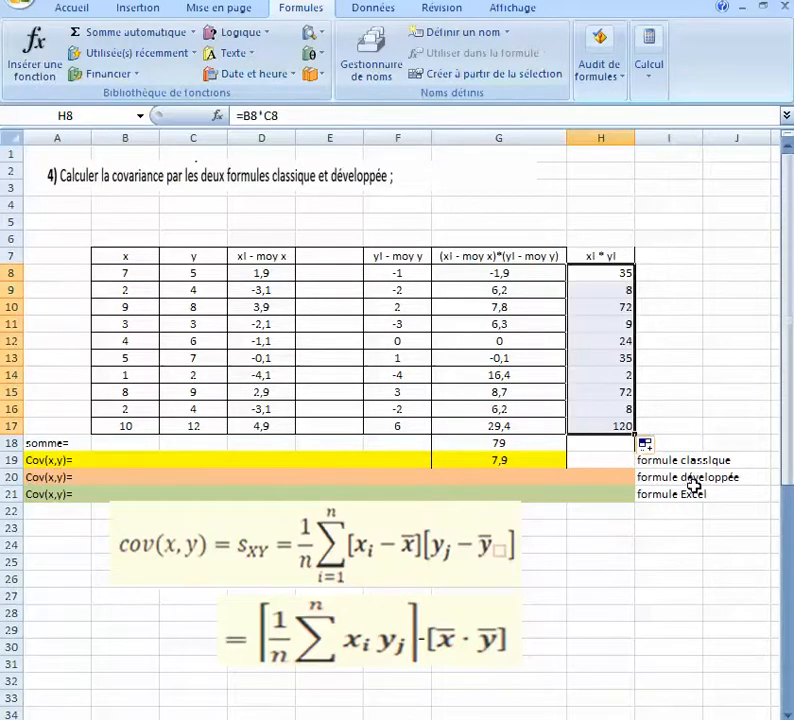
Total the xi * yi products H8:H17 in H18 with AutoSum.
click(583, 443)
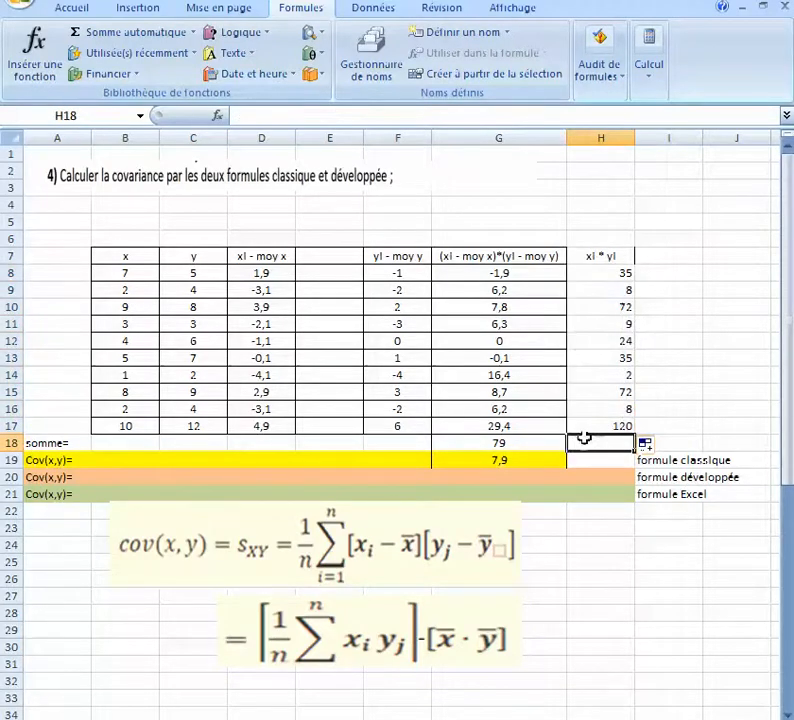
drag(618, 268, 600, 427)
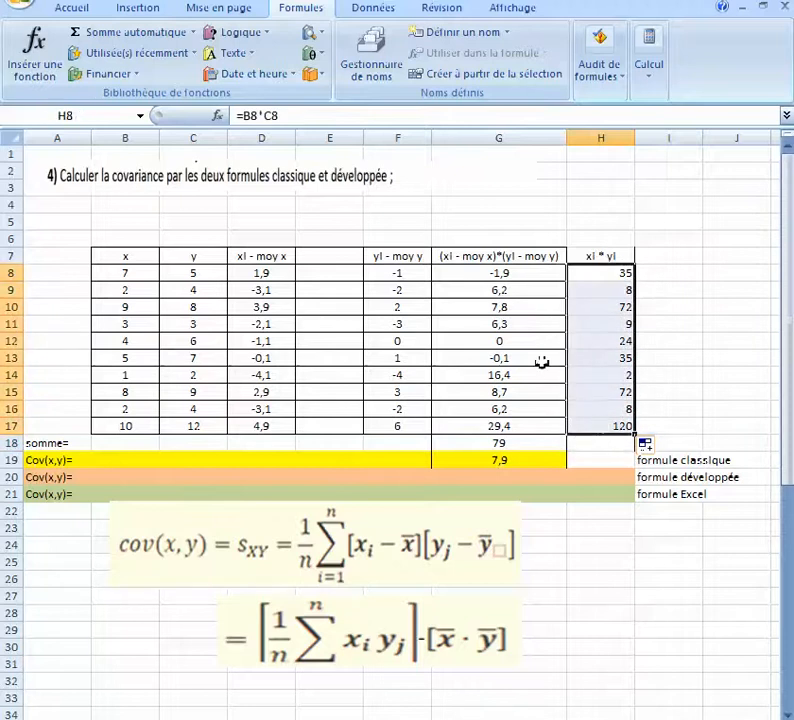
click(140, 32)
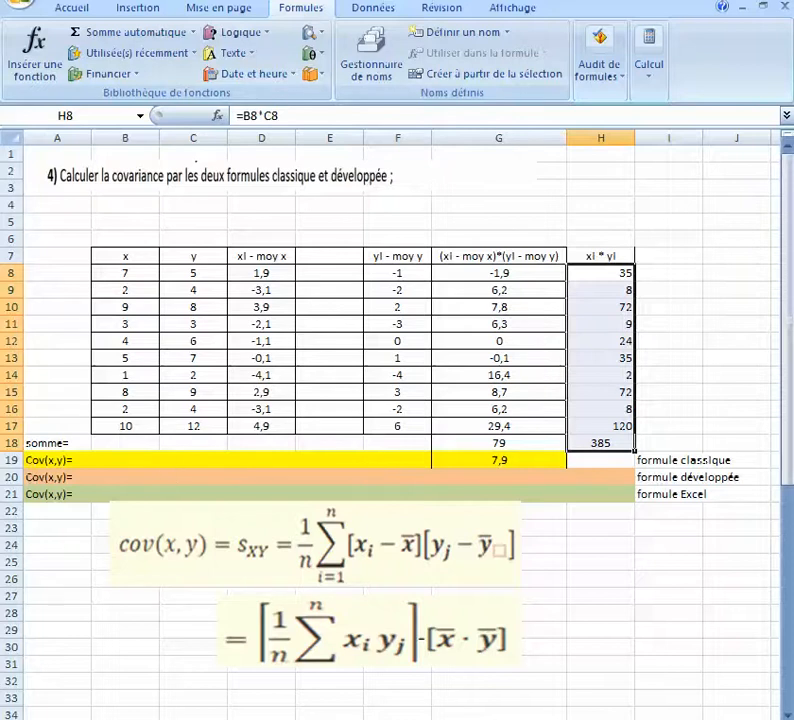
Calculate the covariance by the developed formula in H20 as =(H18/10)-5,1*6.
click(5, 477)
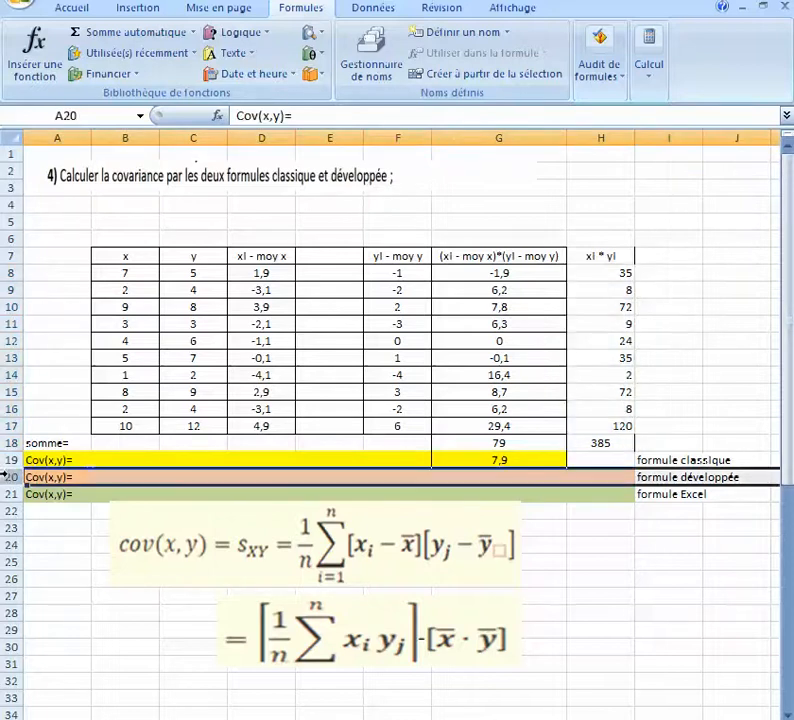
click(594, 475)
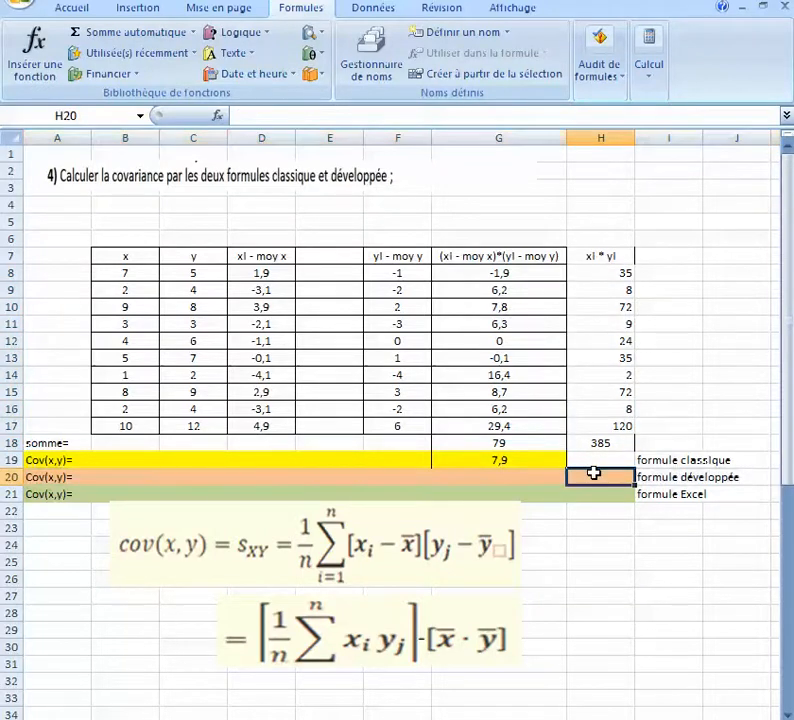
text(=()
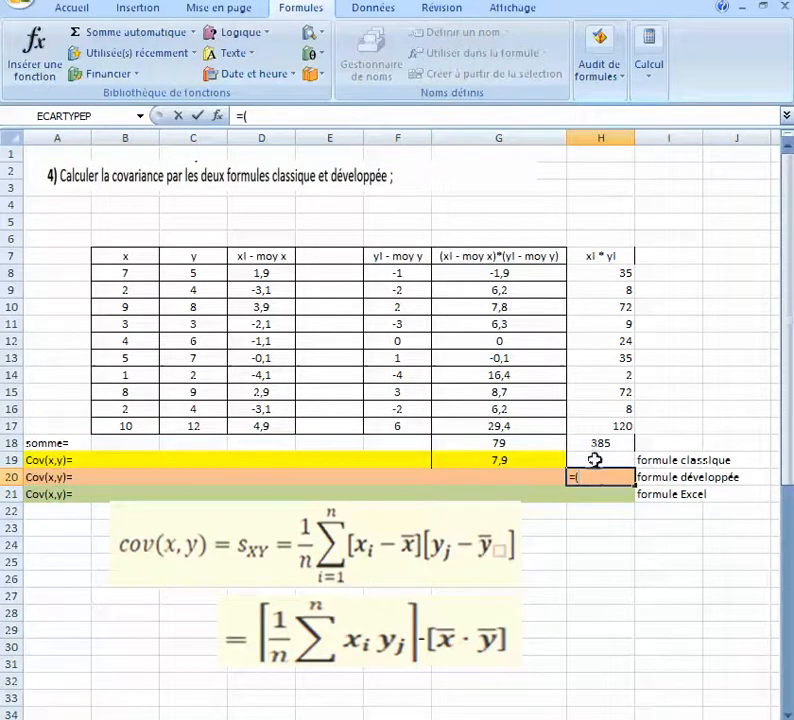
click(595, 445)
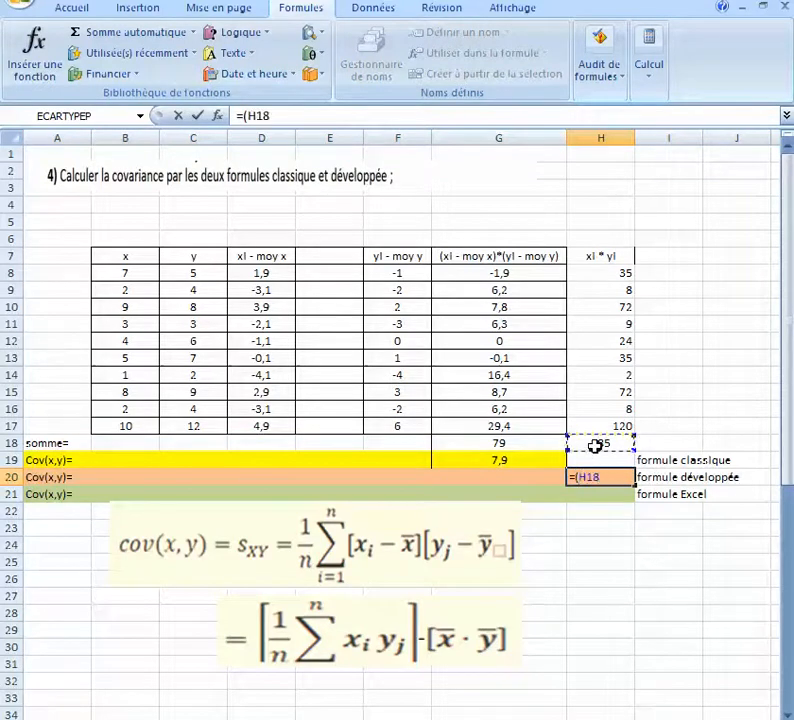
text(/10)-)
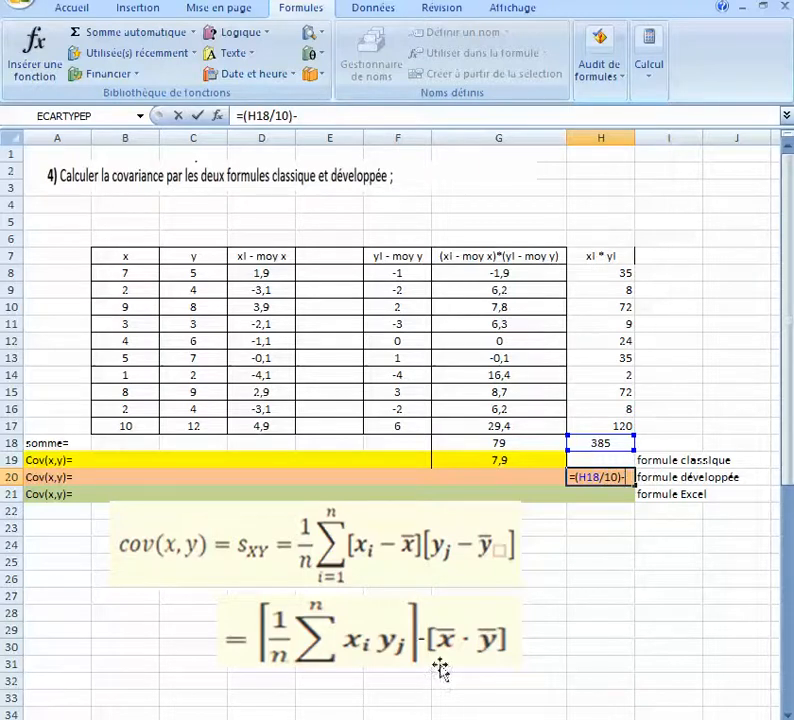
text(5,1*6)
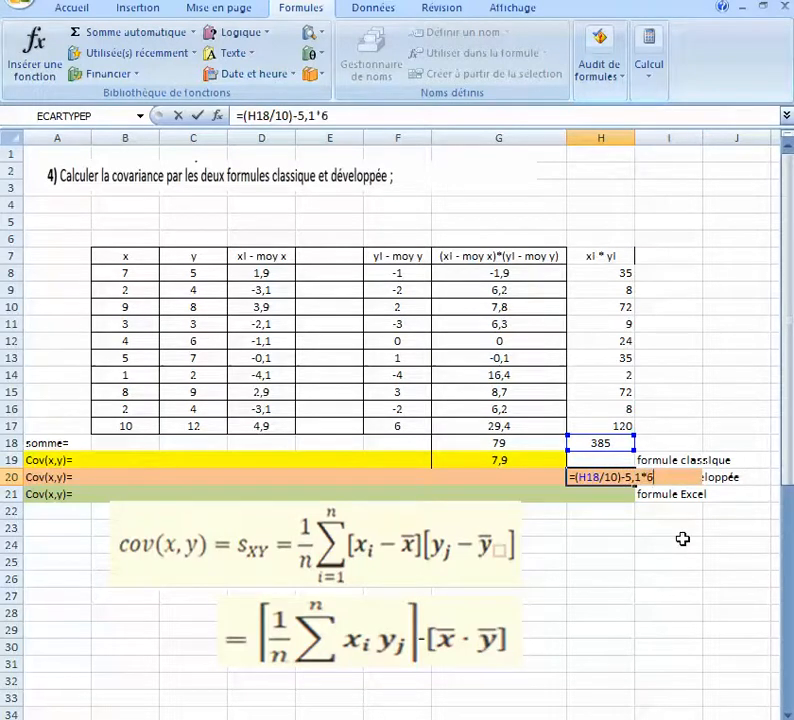
key(Return)
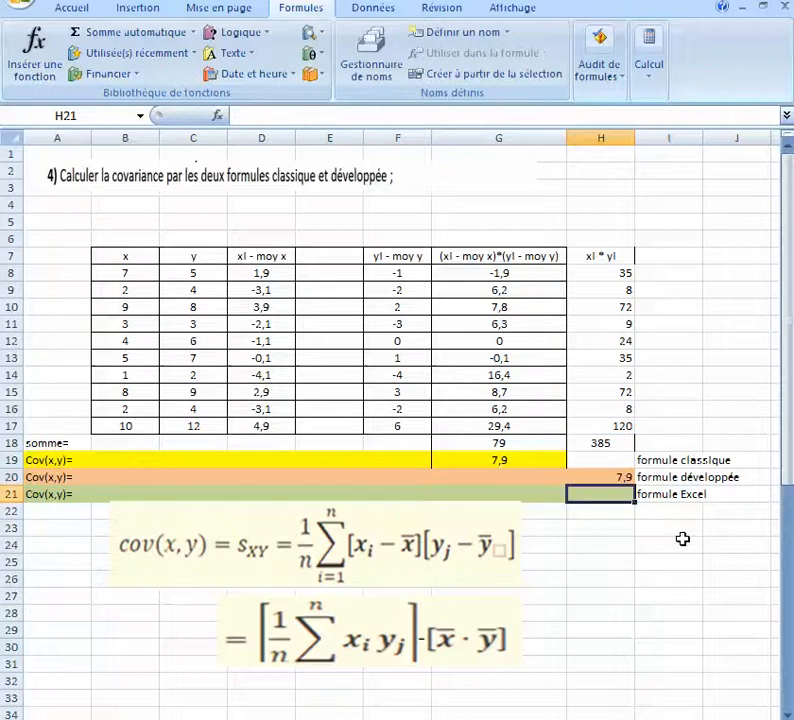
click(606, 476)
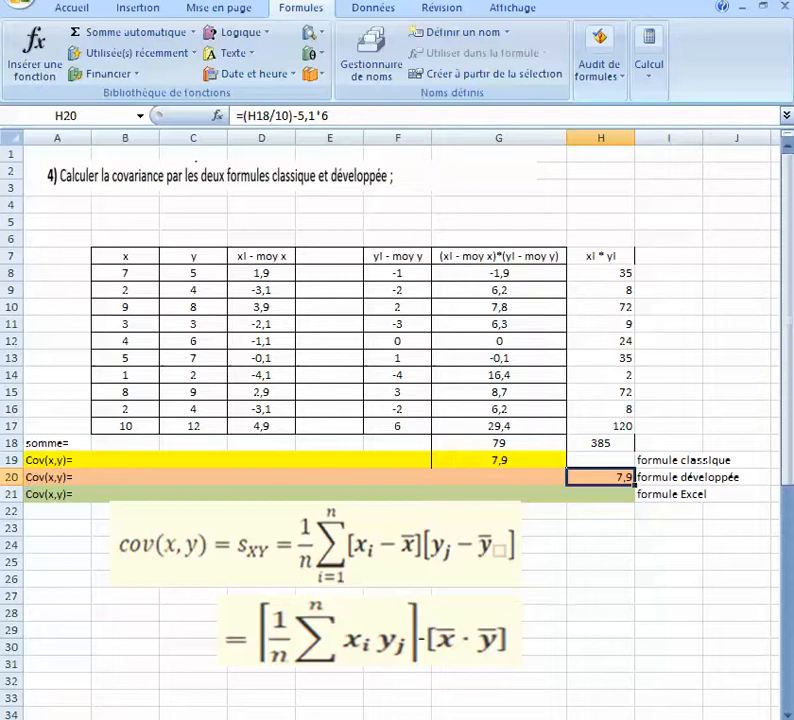
key(Return)
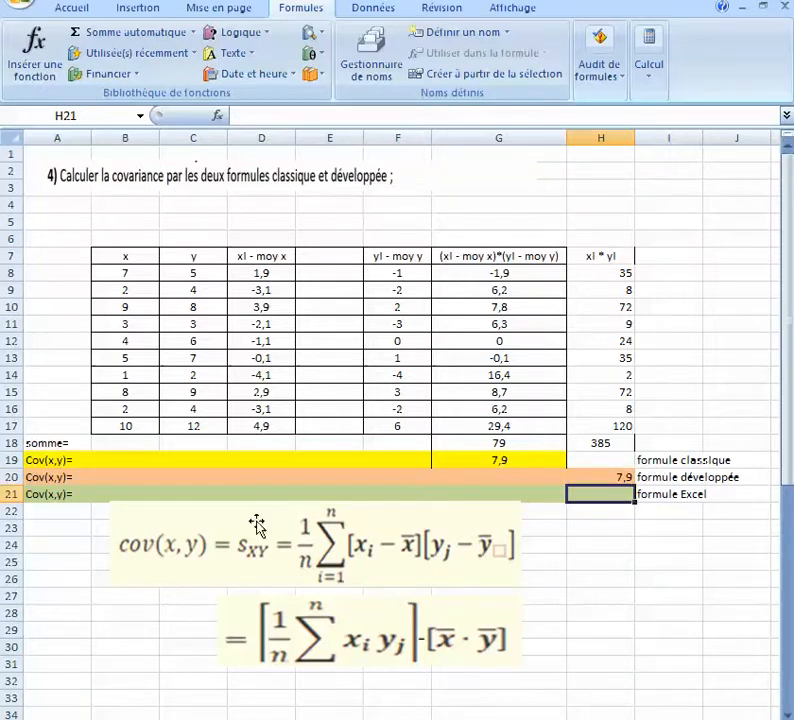
Calculate the covariance by the Excel formula in H21 with =COVARIANCE(B8:B17;C8:C17) and review it against the classic and developed formulas.
click(8, 494)
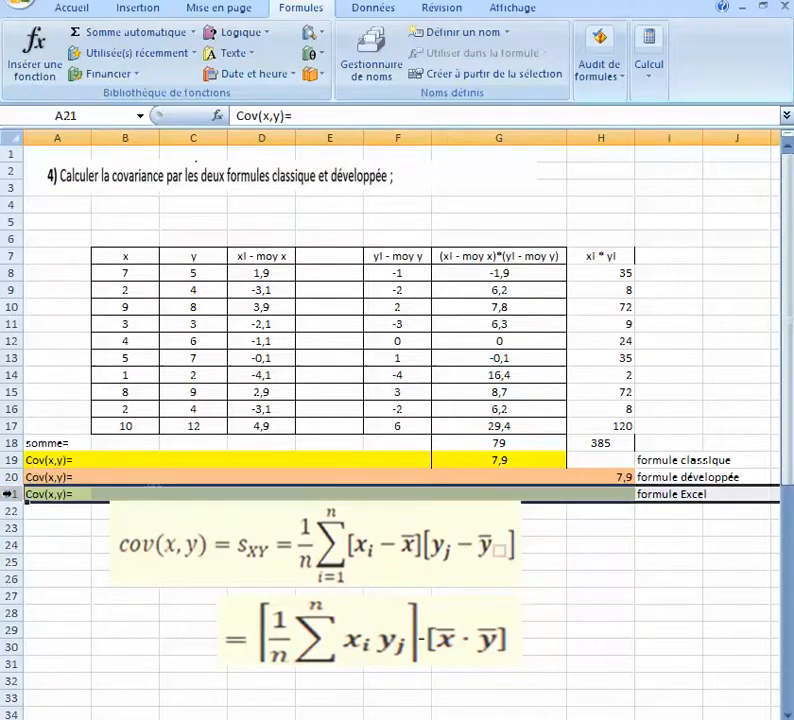
click(609, 494)
text(=)
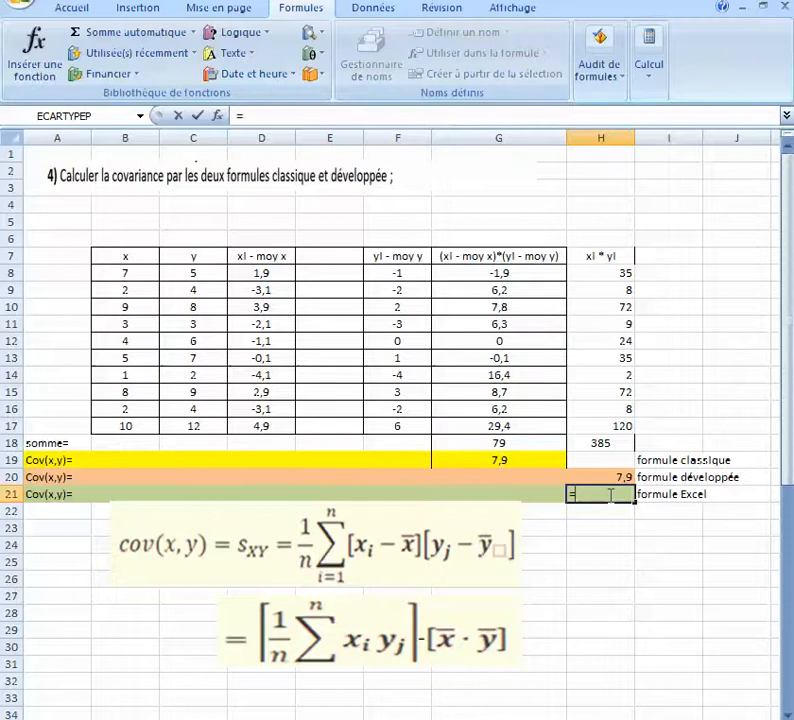
text(cov)
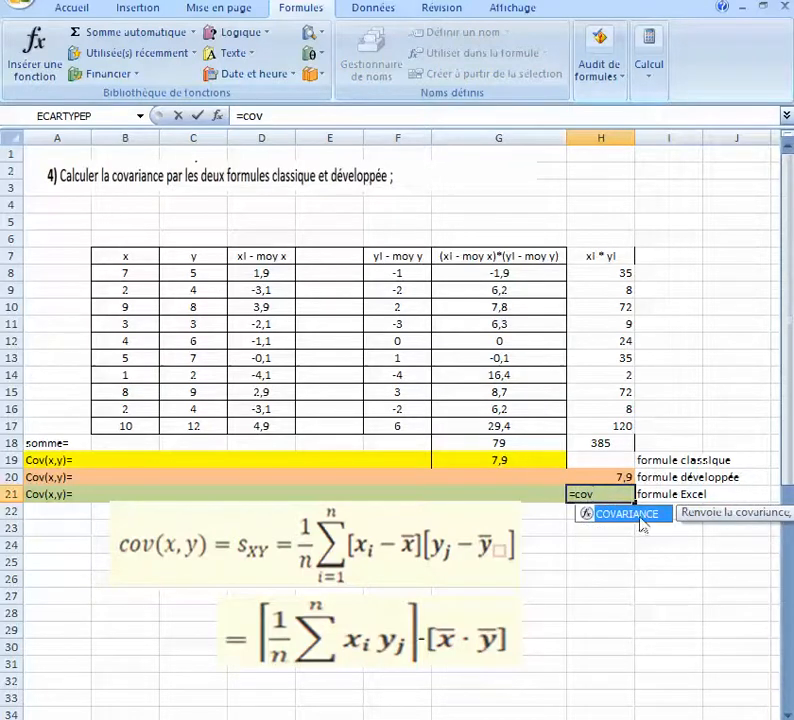
double_click(640, 522)
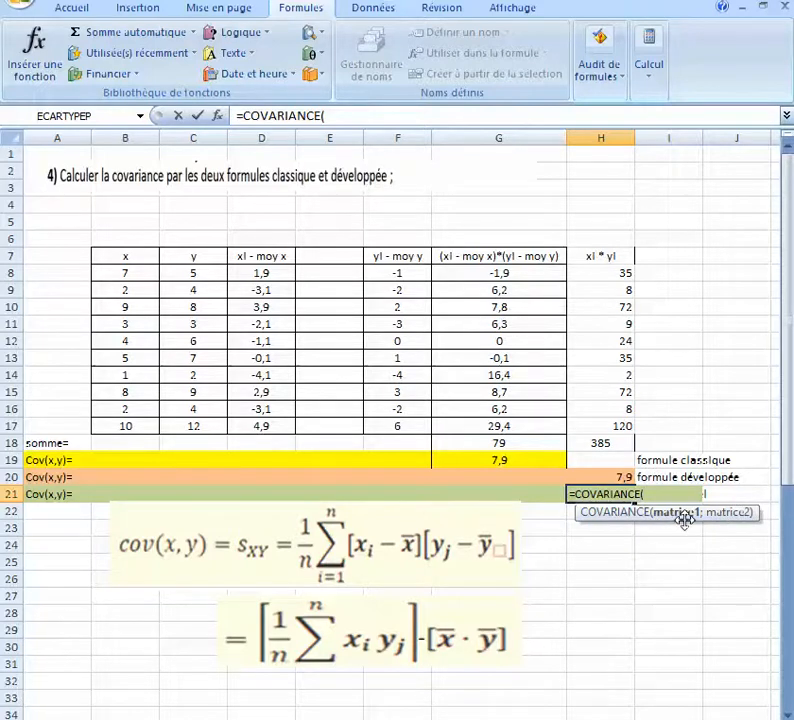
drag(117, 277, 127, 425)
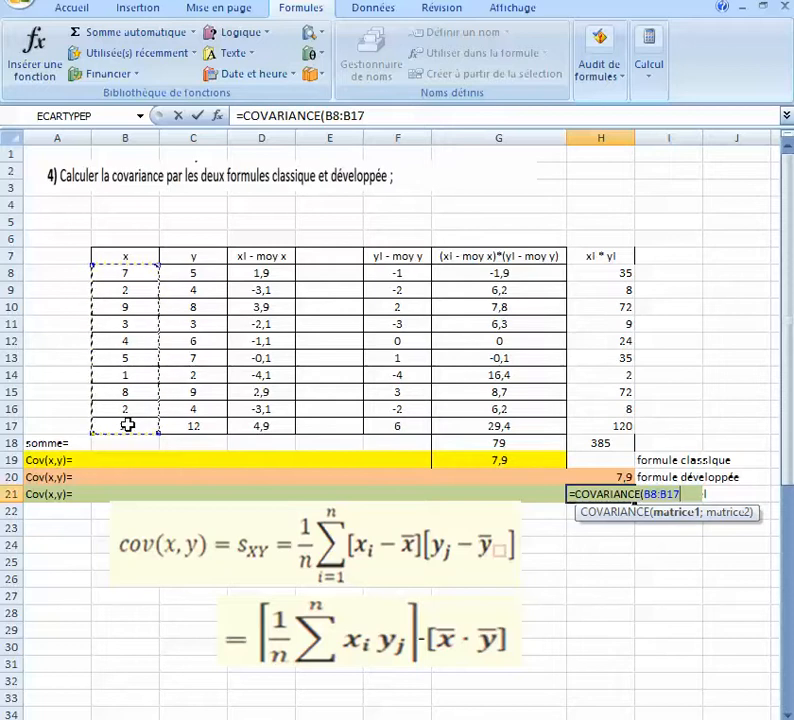
text(;)
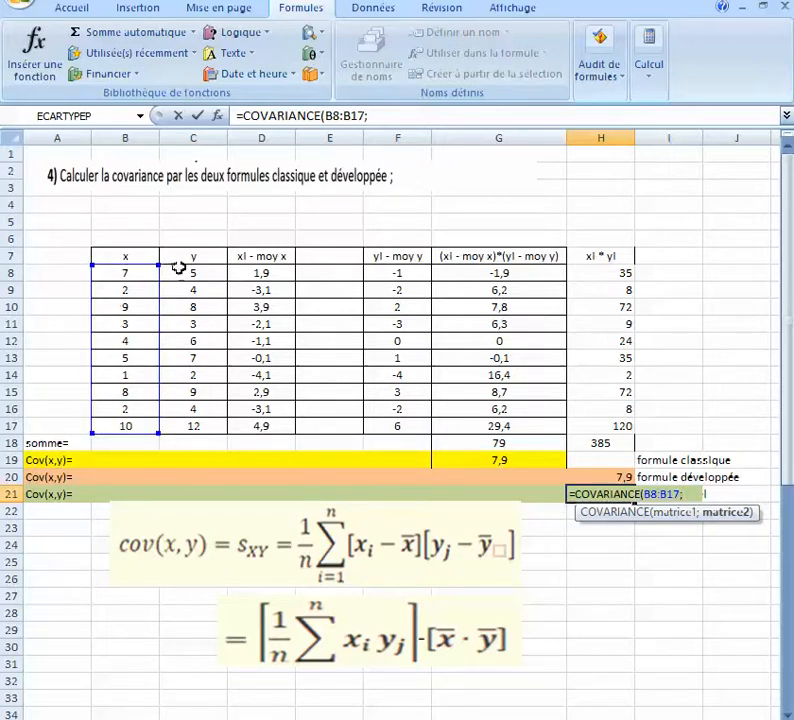
drag(179, 270, 193, 428)
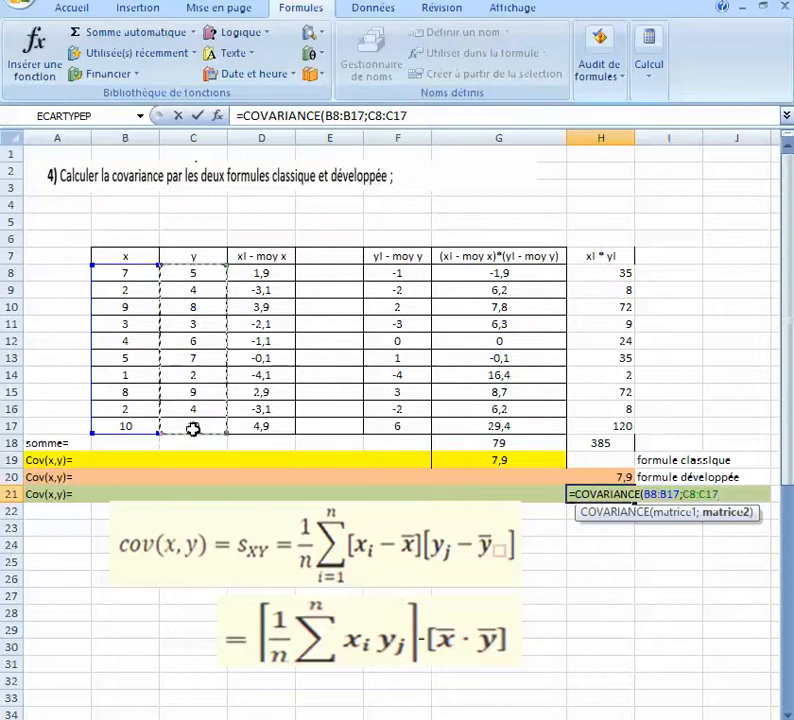
text())
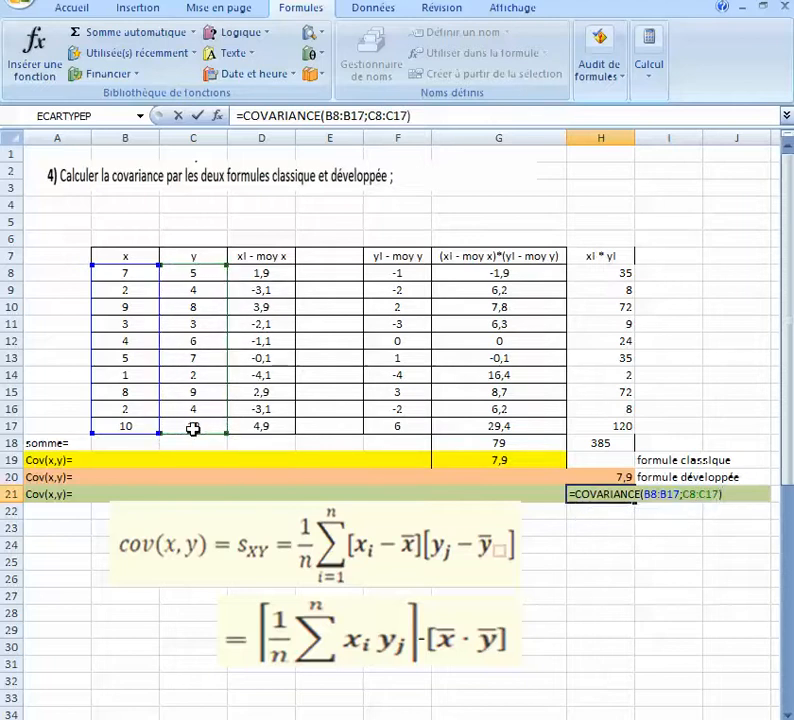
key(Return)
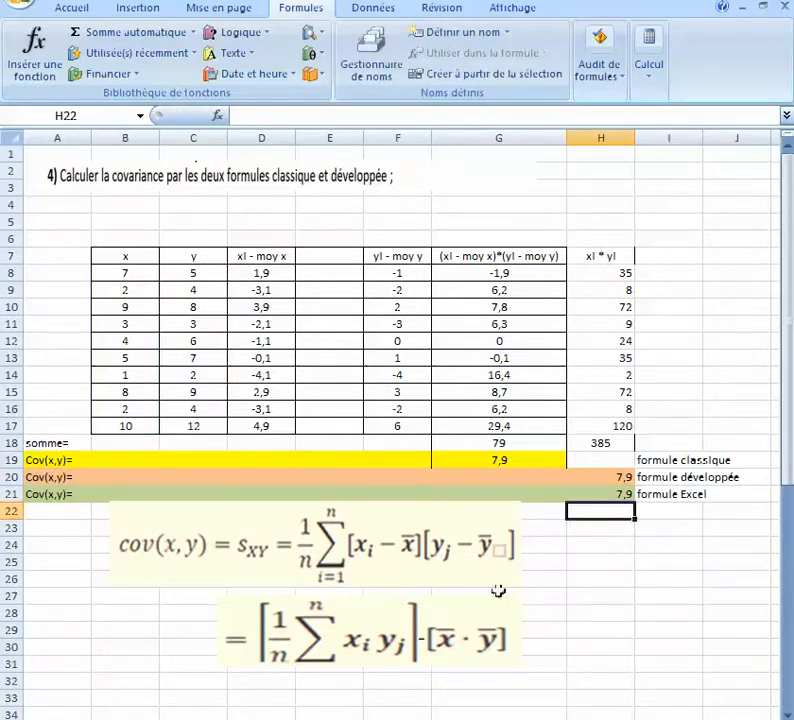
click(615, 492)
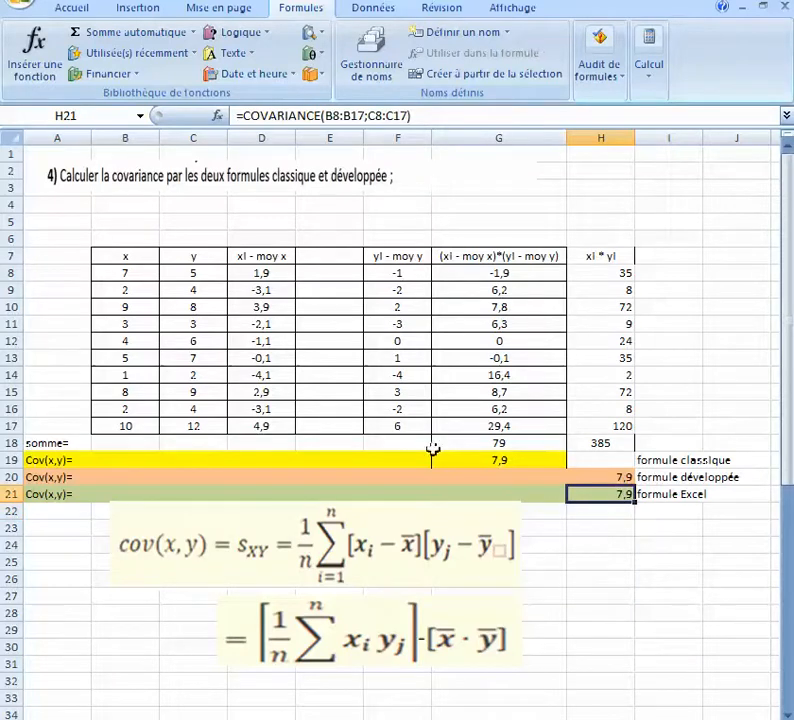
click(509, 462)
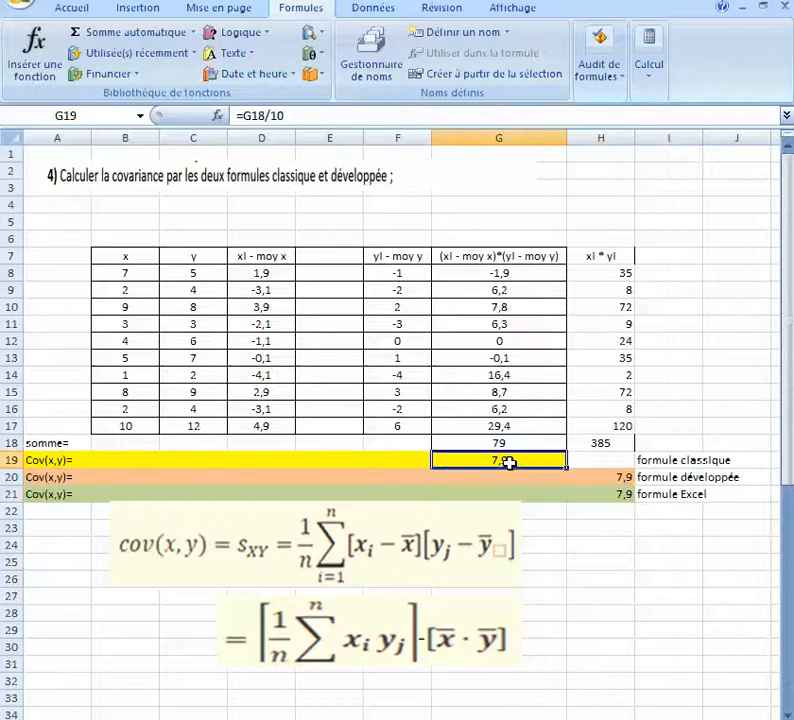
click(602, 477)
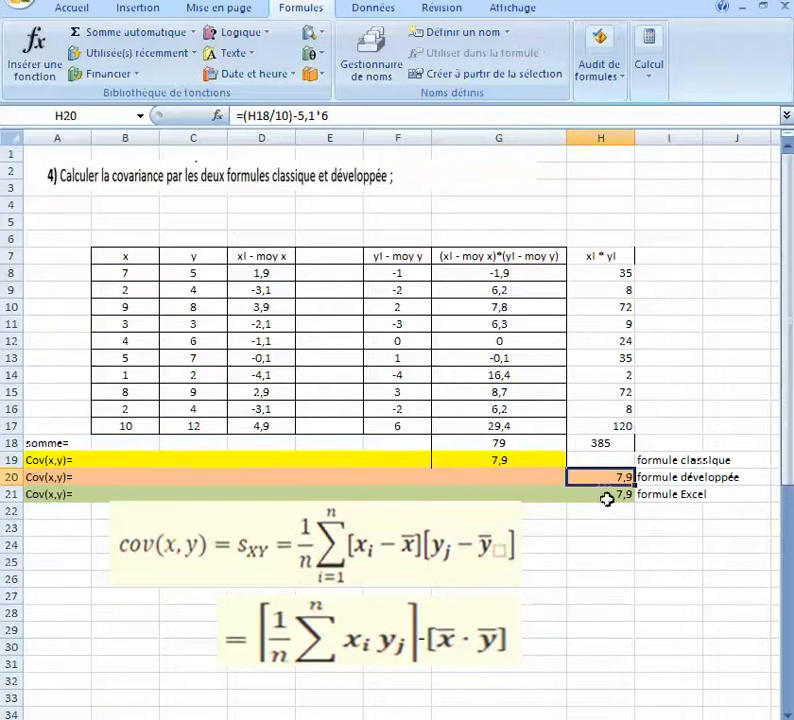
click(608, 502)
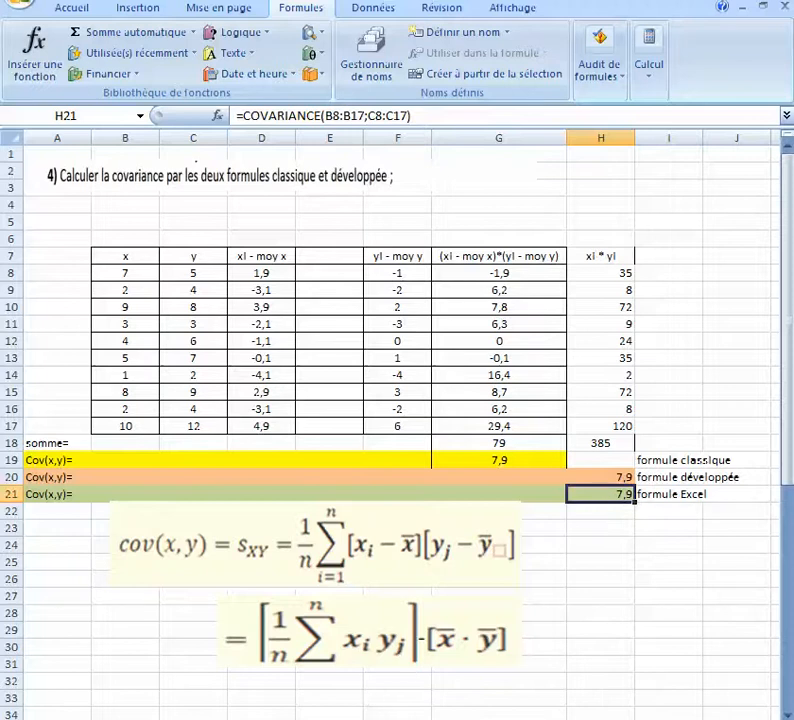
Go to the correlation coefficient sheet of exercise 5 and slightly enlarge the corr(x,y) formula image.
key(ctrl+Page_Down)
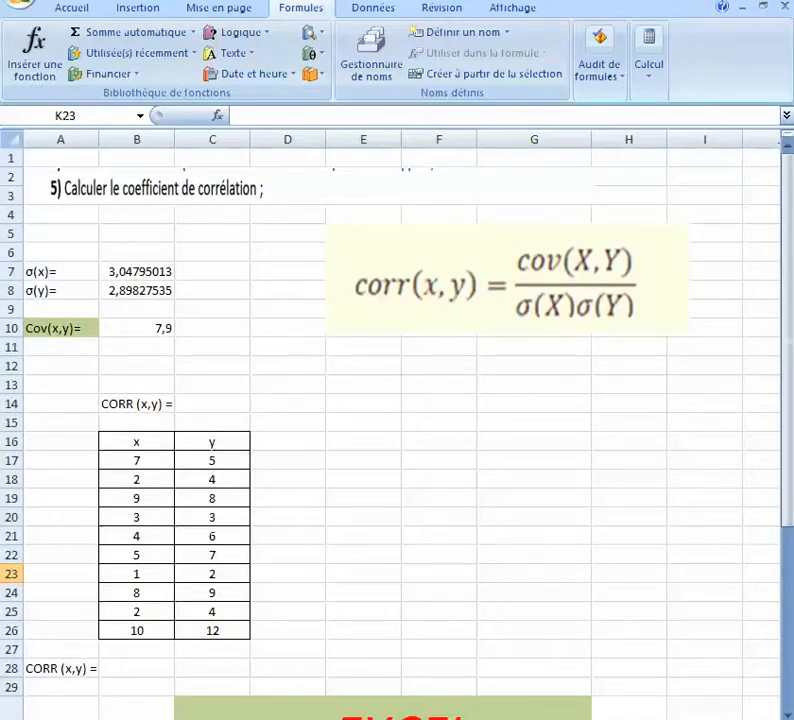
click(471, 278)
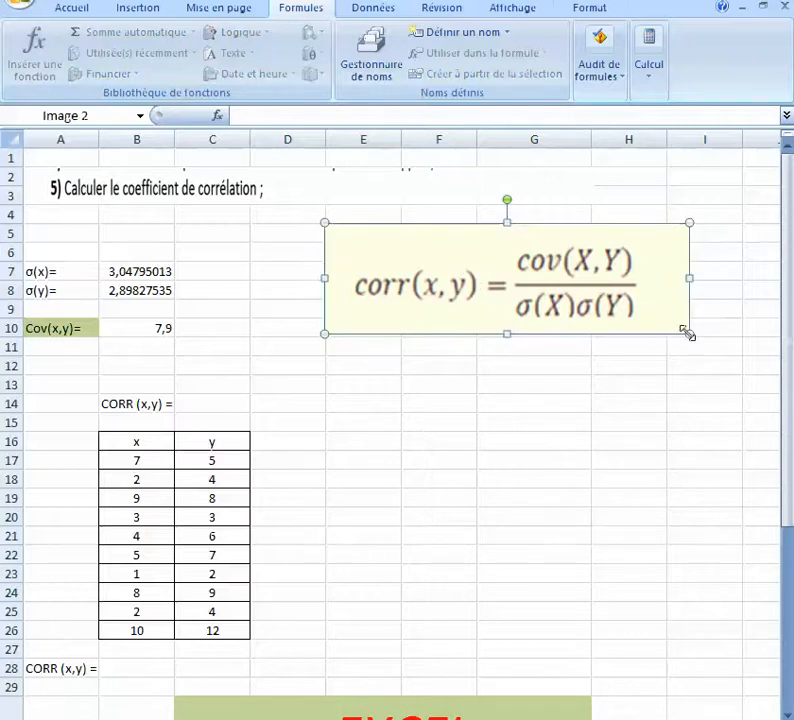
drag(688, 333, 711, 352)
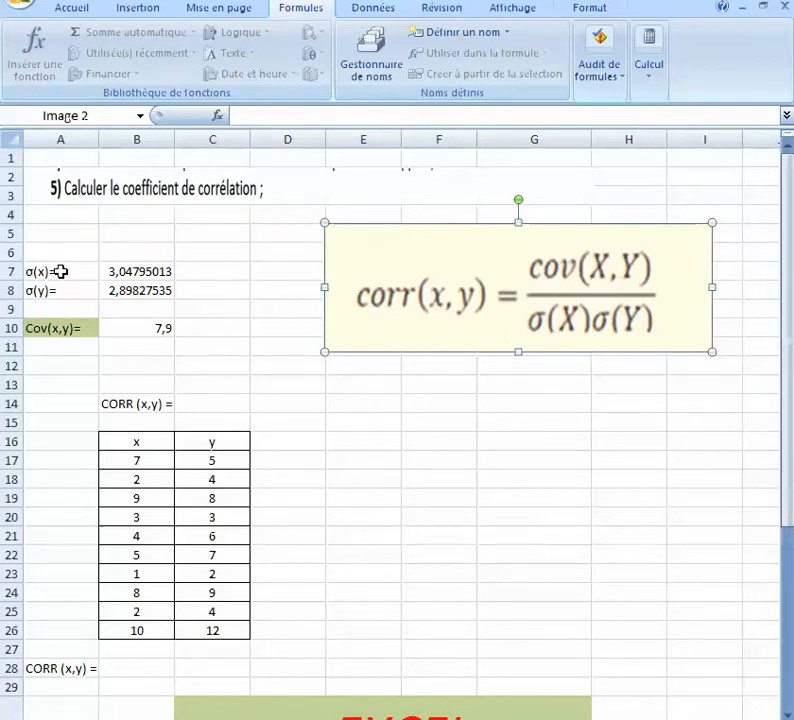
Calculate the correlation coefficient in C14 as covariance over the product of the standard deviations, =B10/(B7*B8).
drag(62, 271, 152, 282)
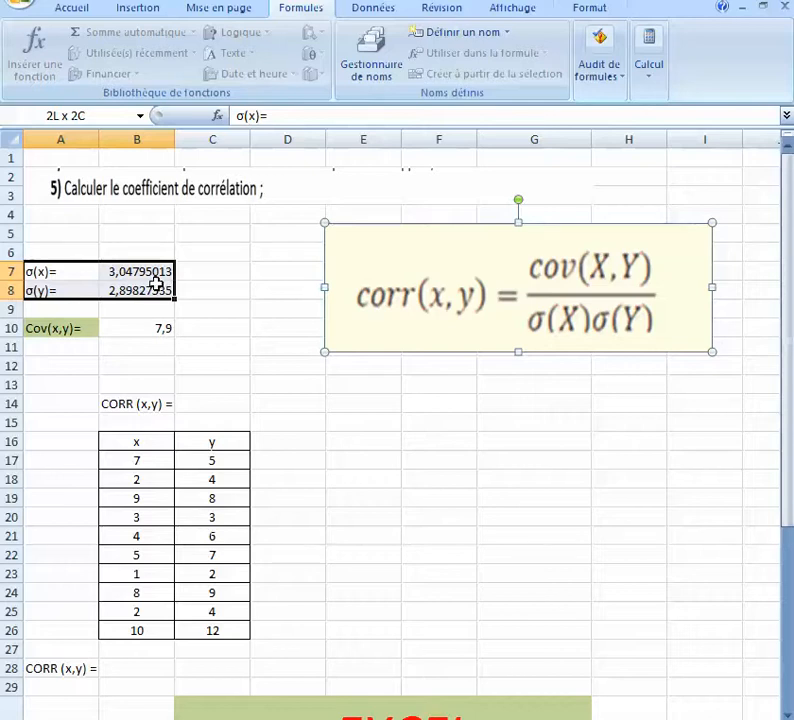
click(68, 328)
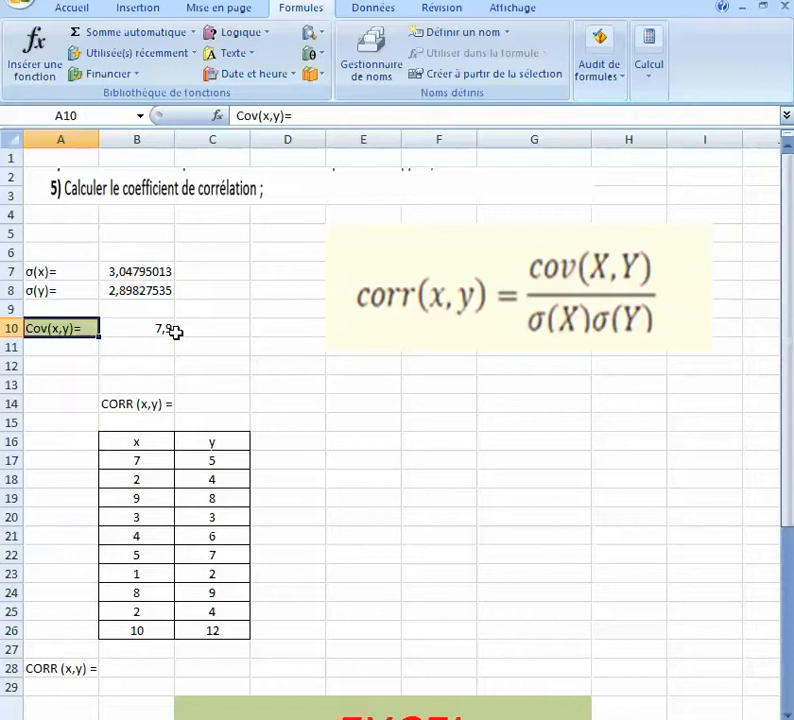
click(224, 401)
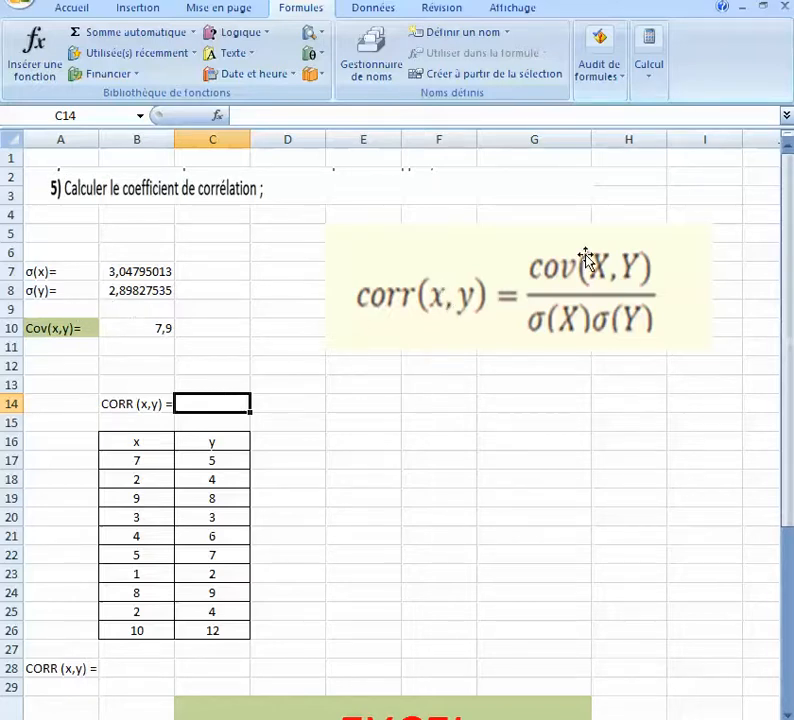
text(=)
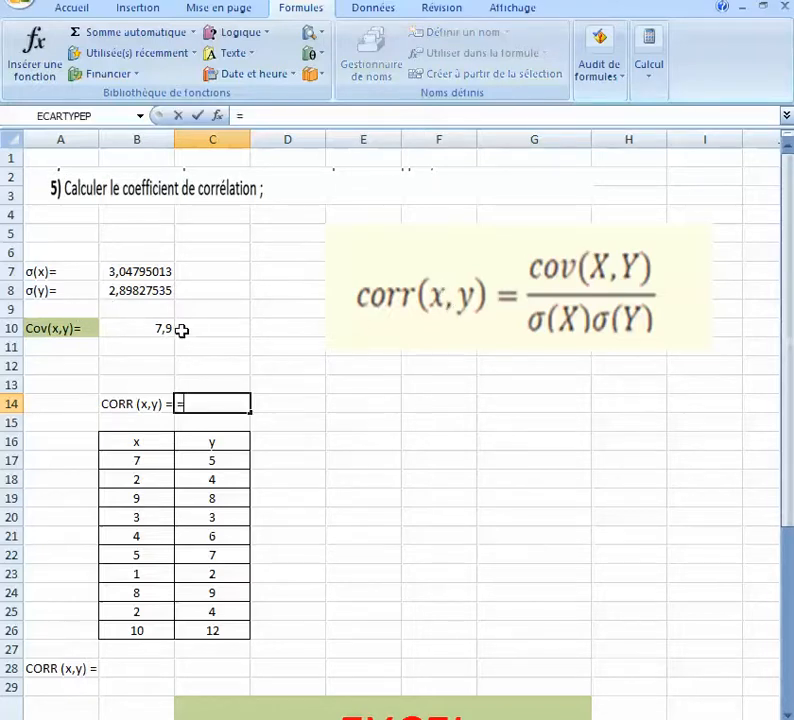
click(163, 329)
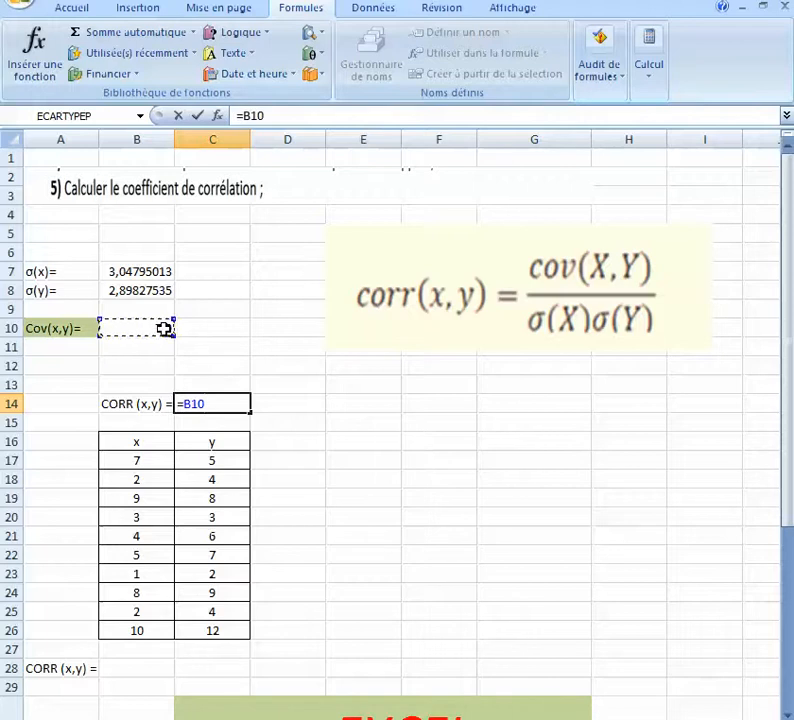
text(/)
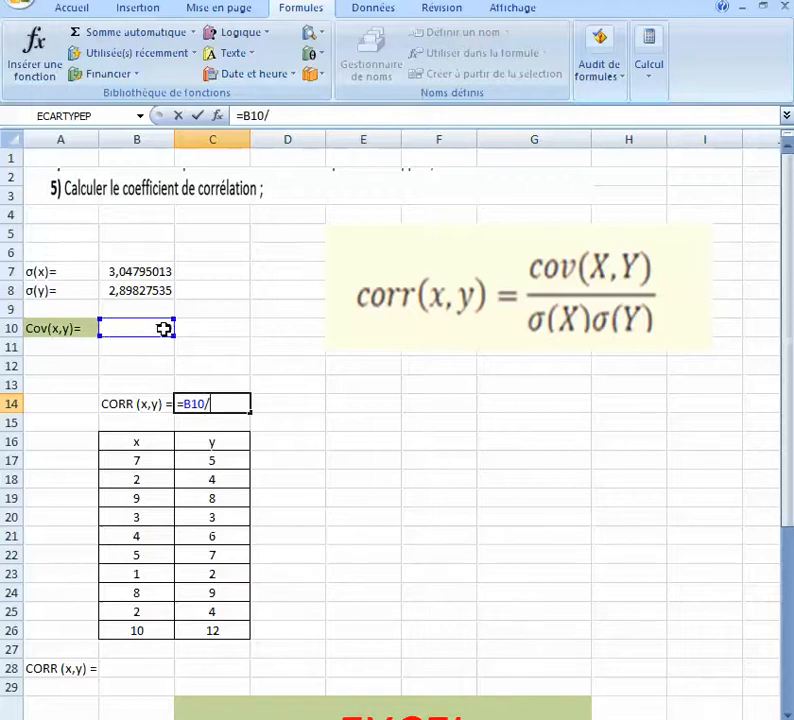
text(()
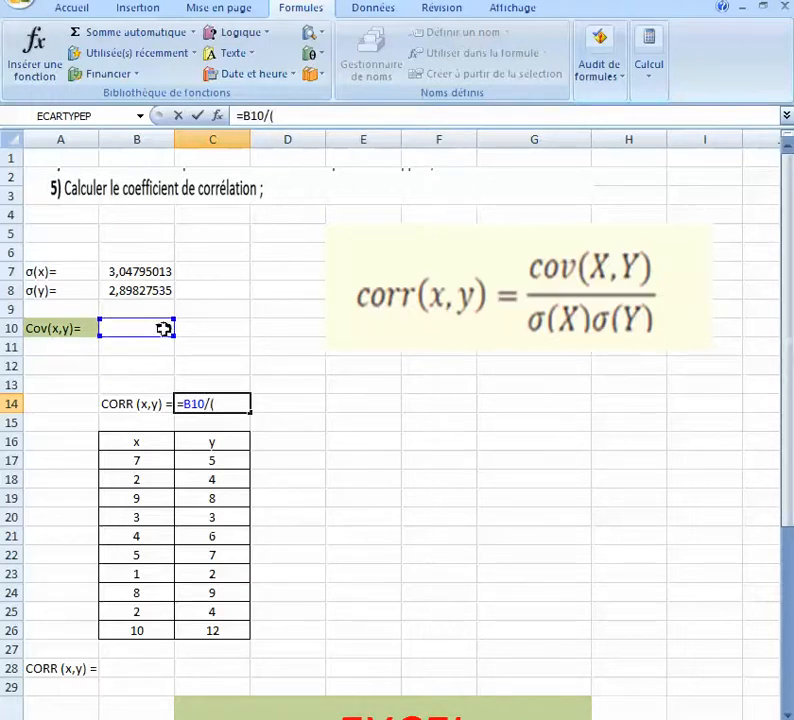
click(162, 271)
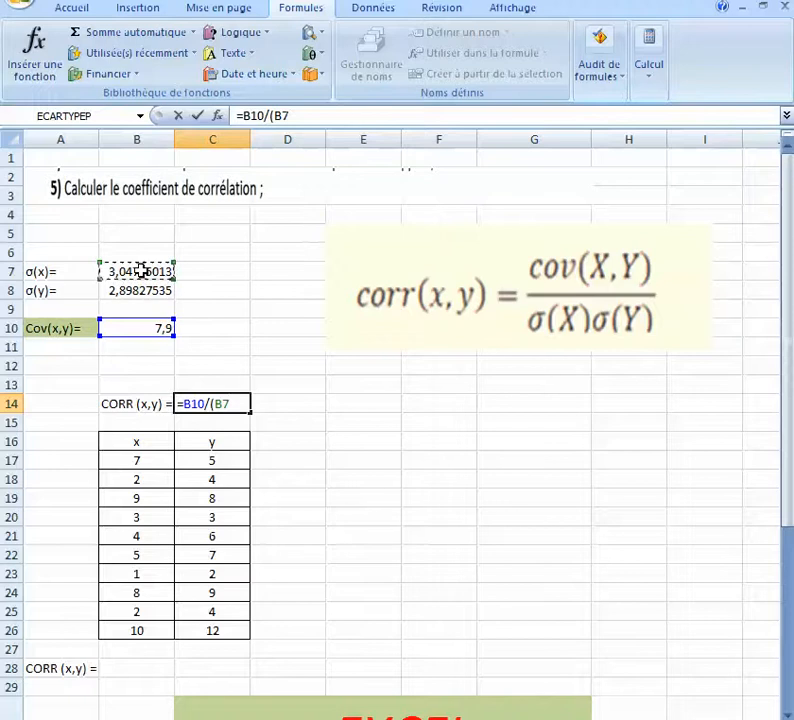
text(*)
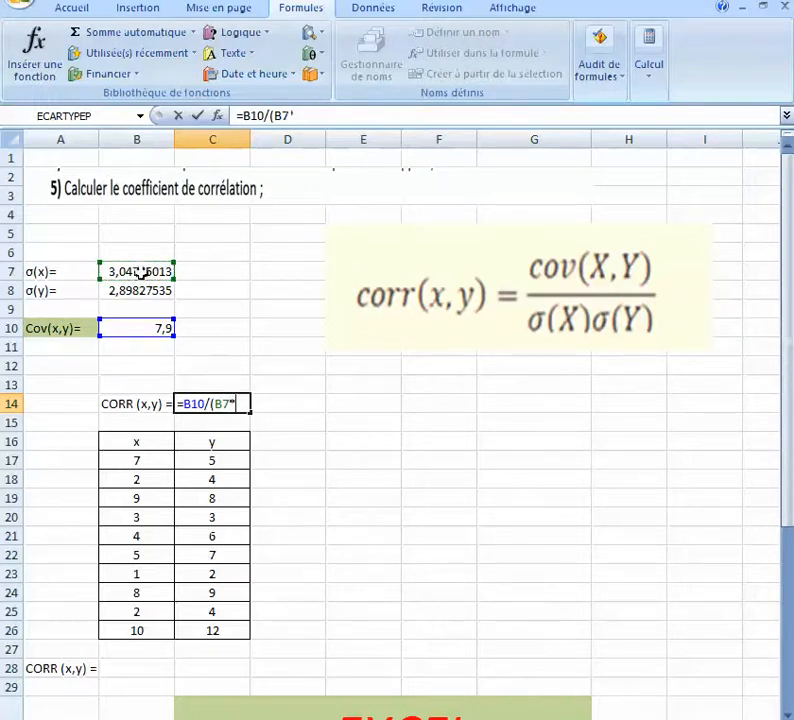
click(143, 289)
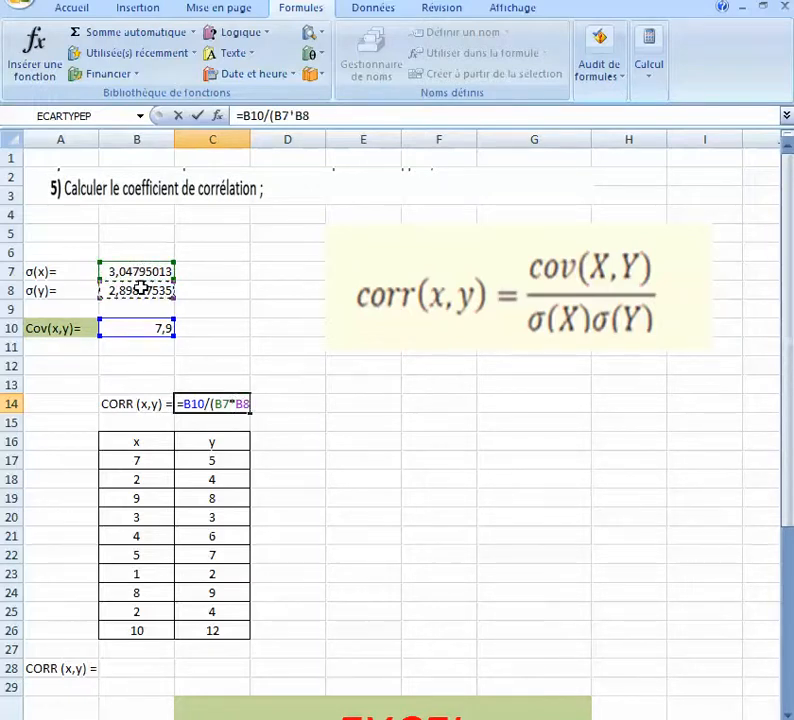
text())
key(Return)
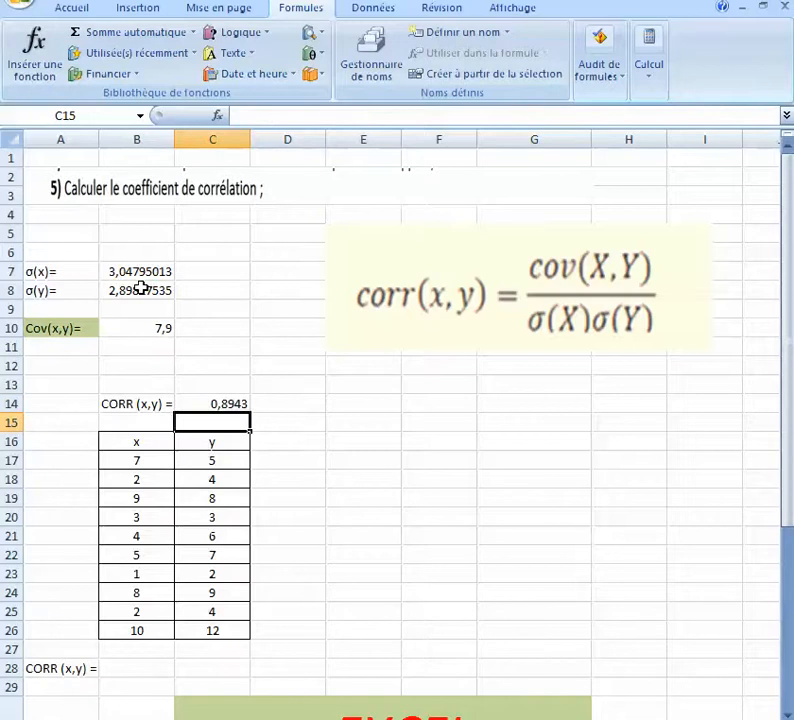
click(238, 404)
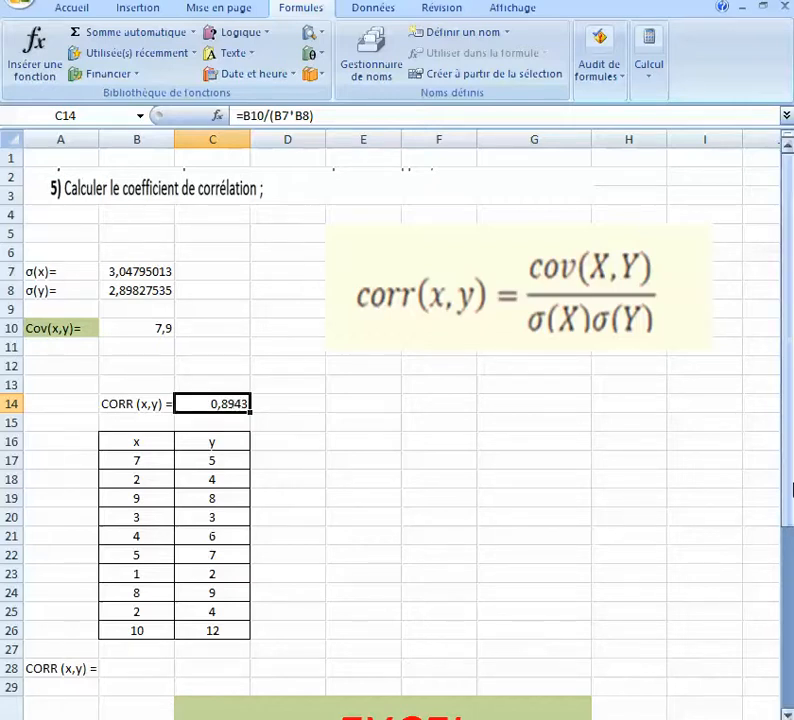
drag(789, 495, 789, 495)
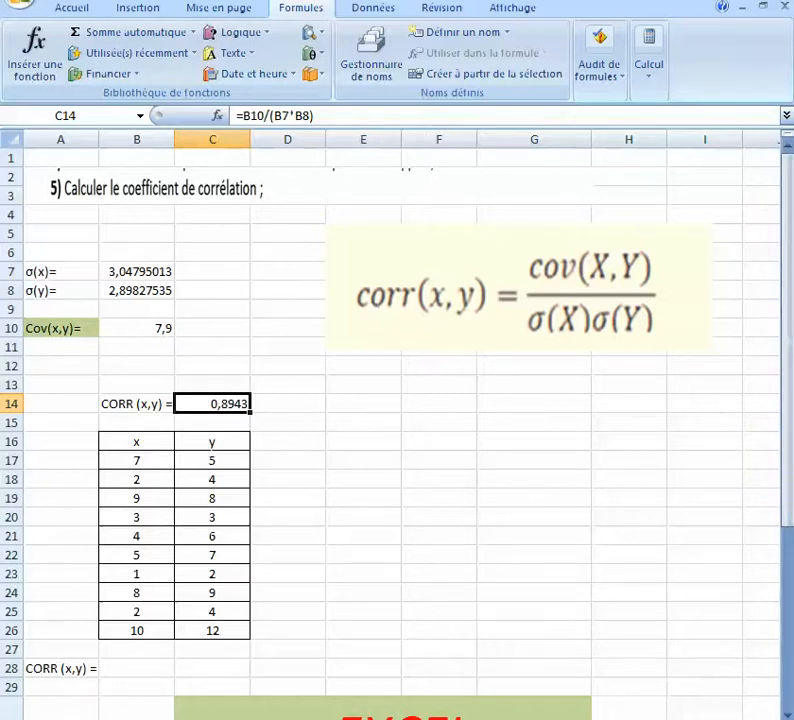
Calculate the correlation coefficient in B28 with the Excel function =COEFFICIENT.CORRELATION(B17:B26;C17:C26).
click(137, 668)
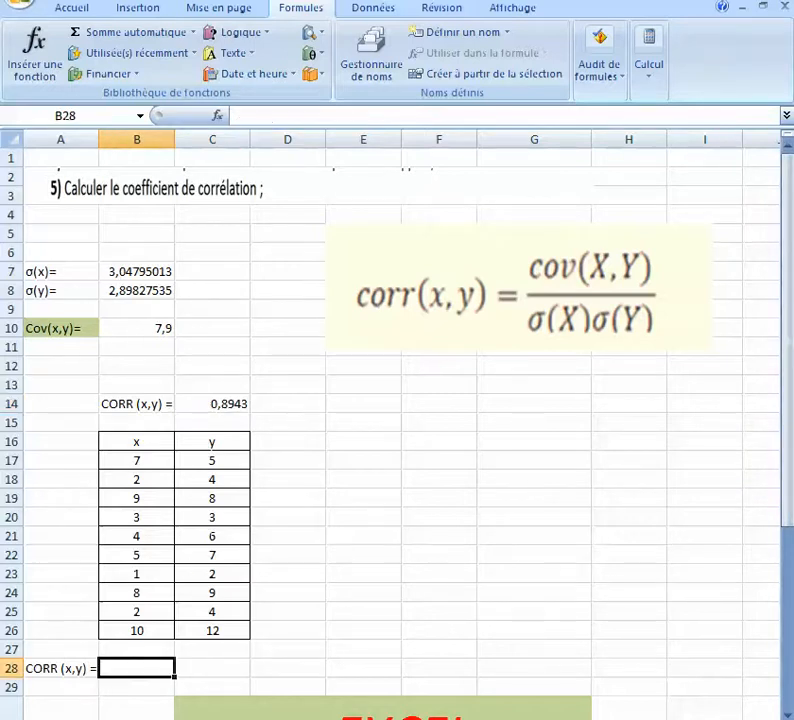
text(=)
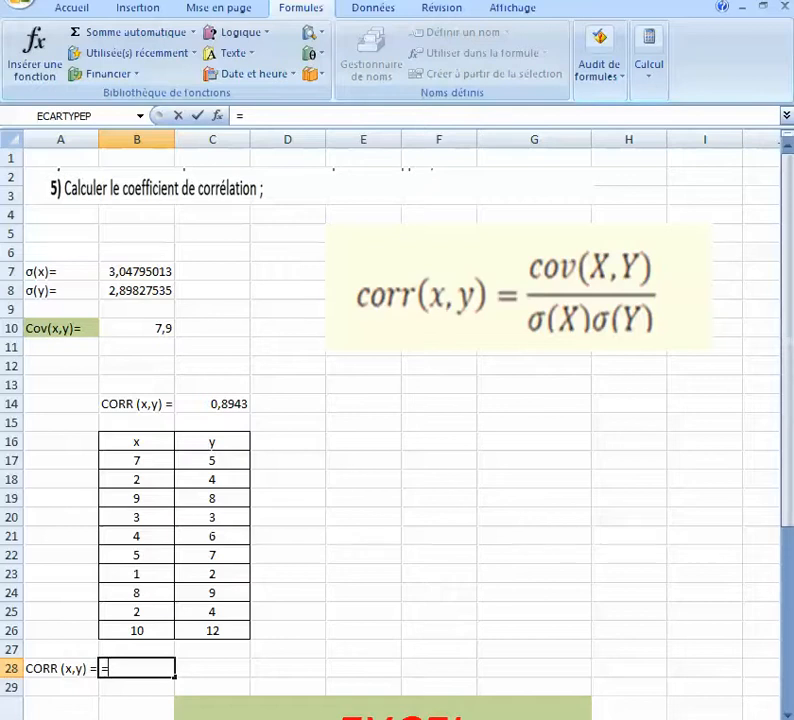
text(c)
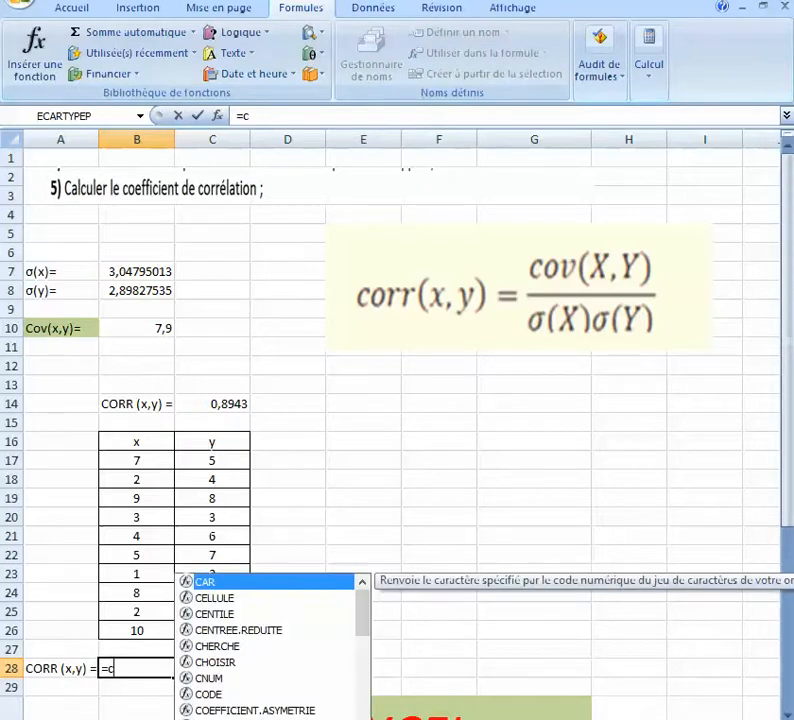
text(oe)
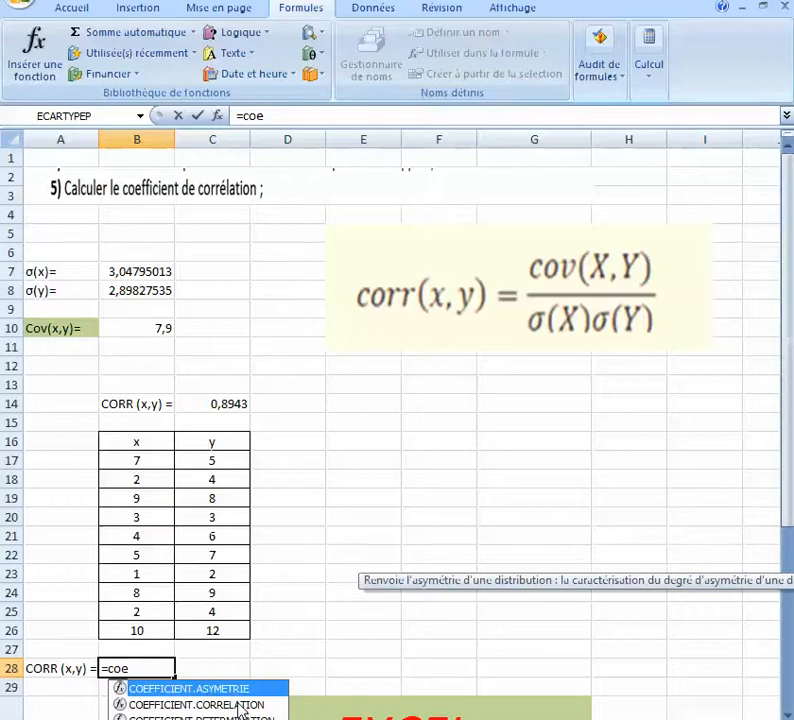
click(241, 705)
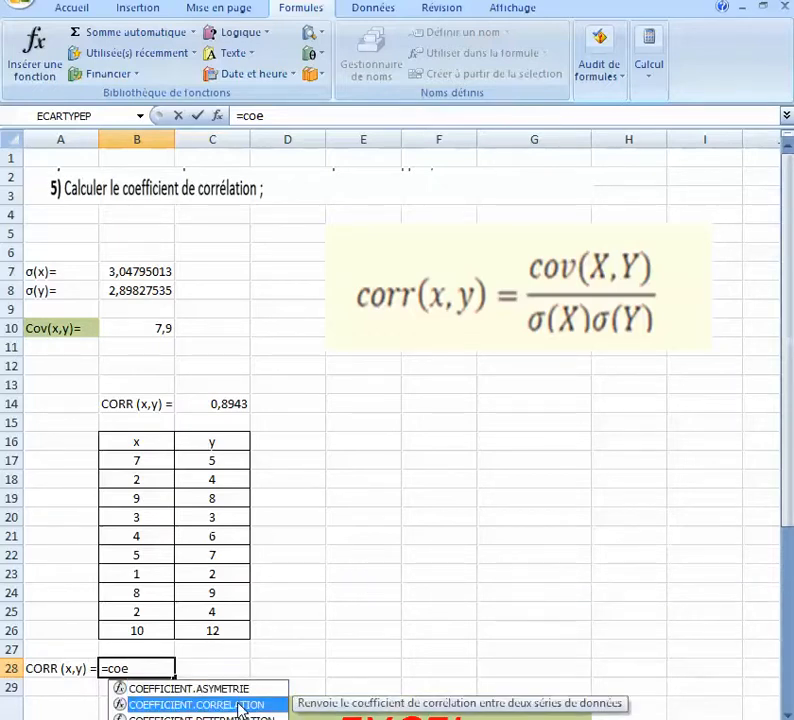
double_click(238, 705)
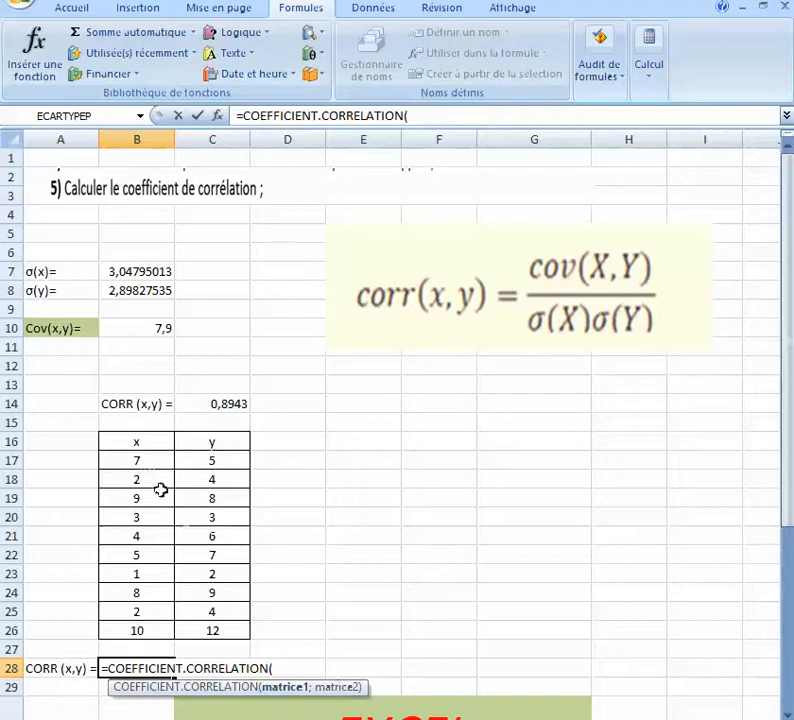
click(140, 458)
drag(140, 458, 142, 629)
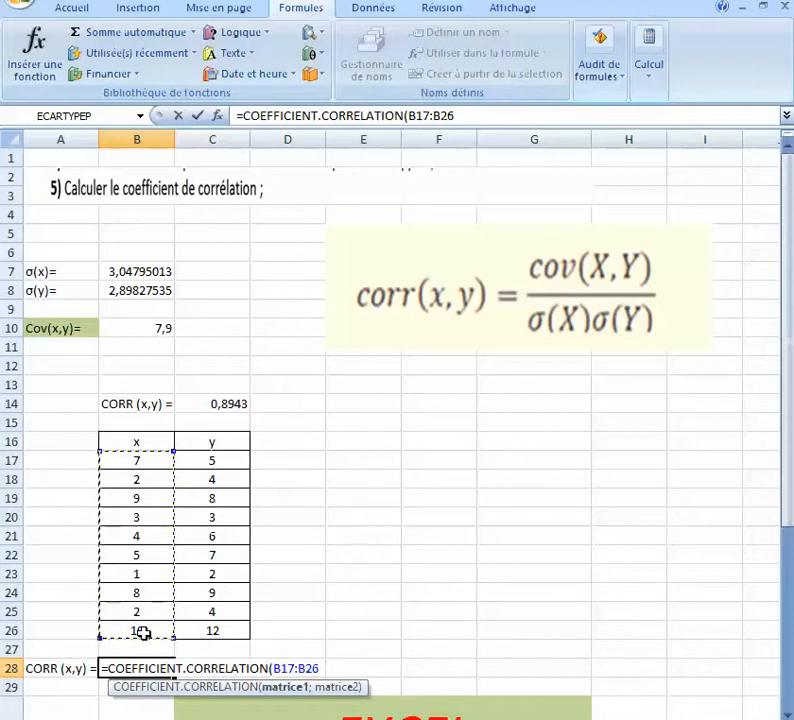
text(;)
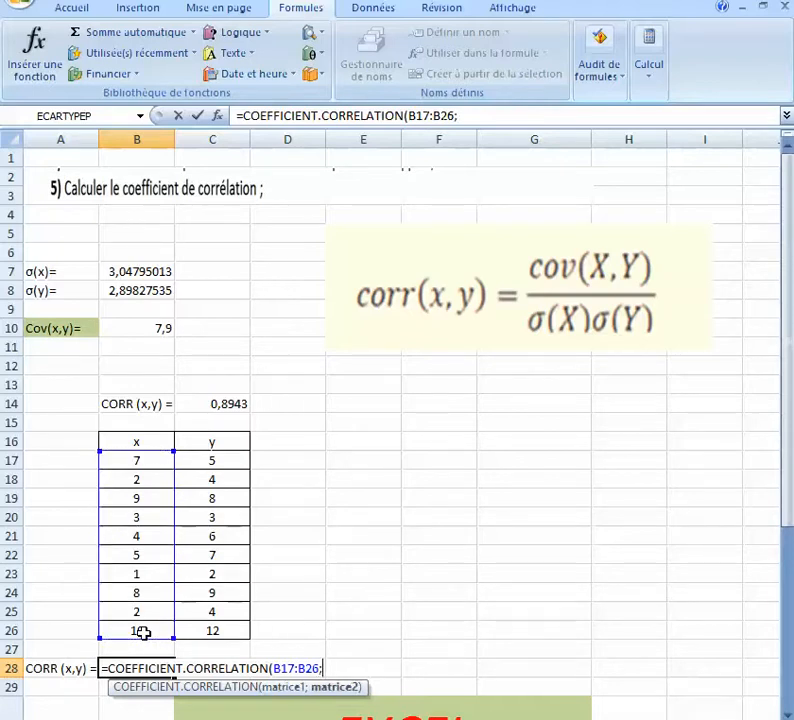
click(220, 460)
drag(223, 452, 220, 628)
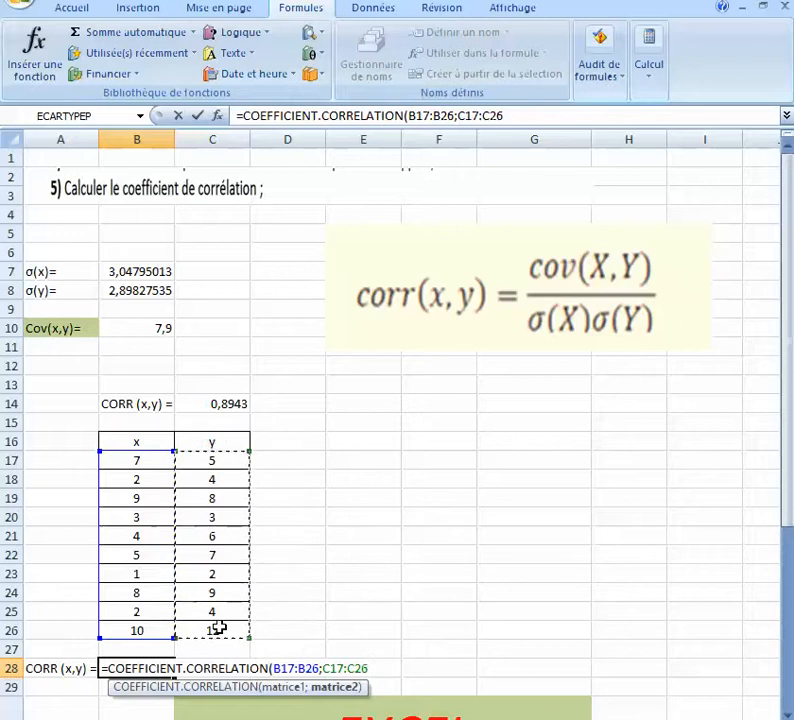
text())
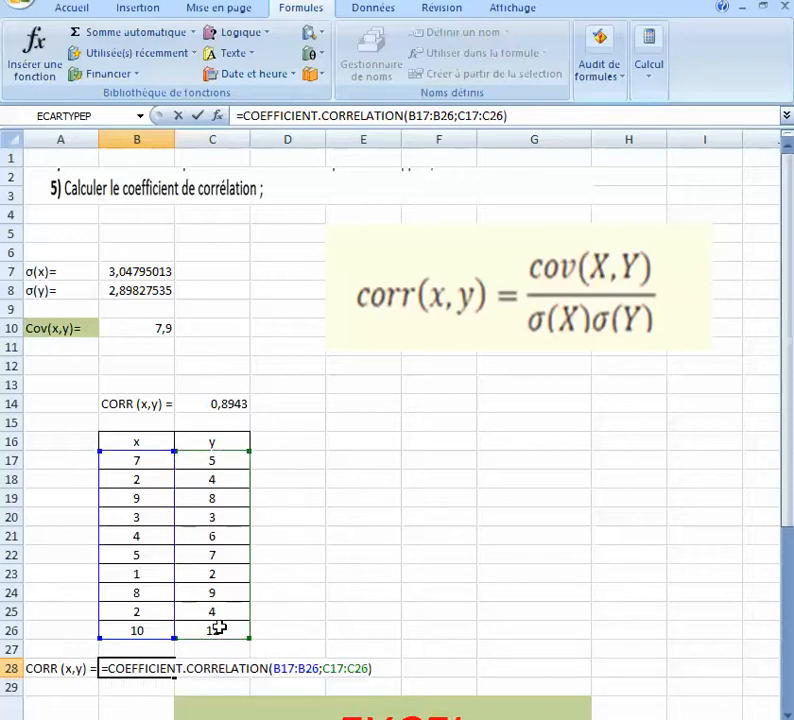
key(Return)
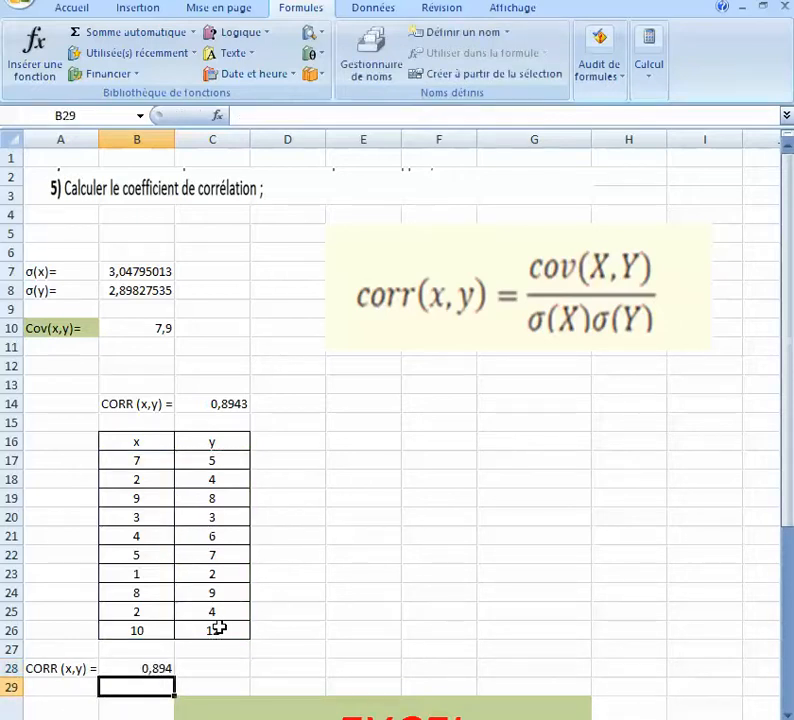
Format the correlation coefficient in B28 as a number with 4 decimals.
key(Up)
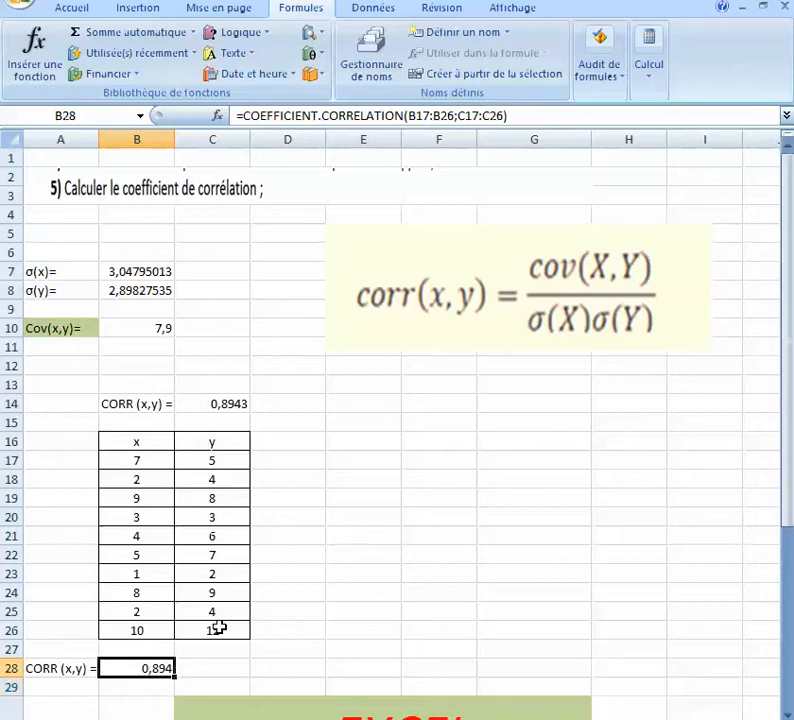
right_click(157, 667)
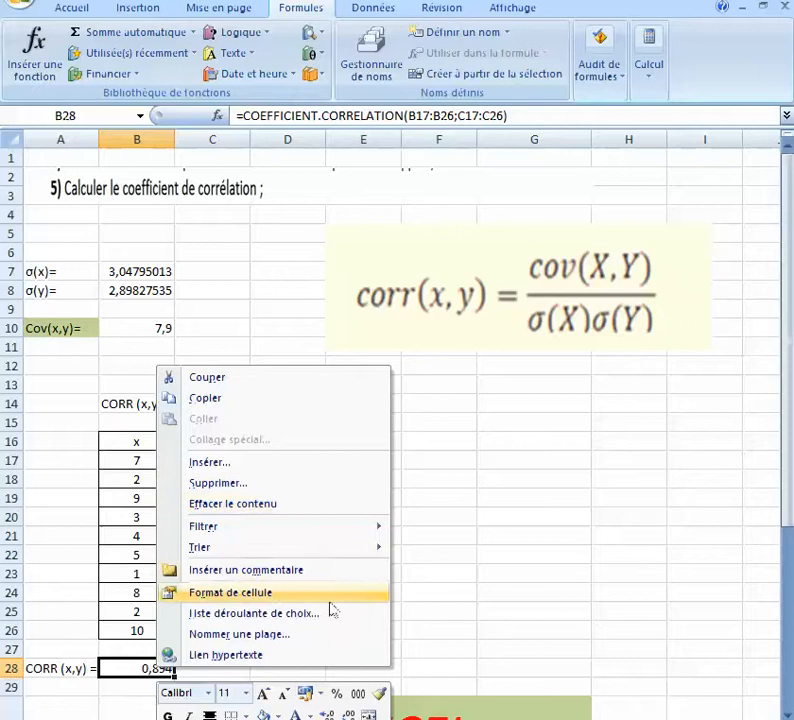
click(258, 595)
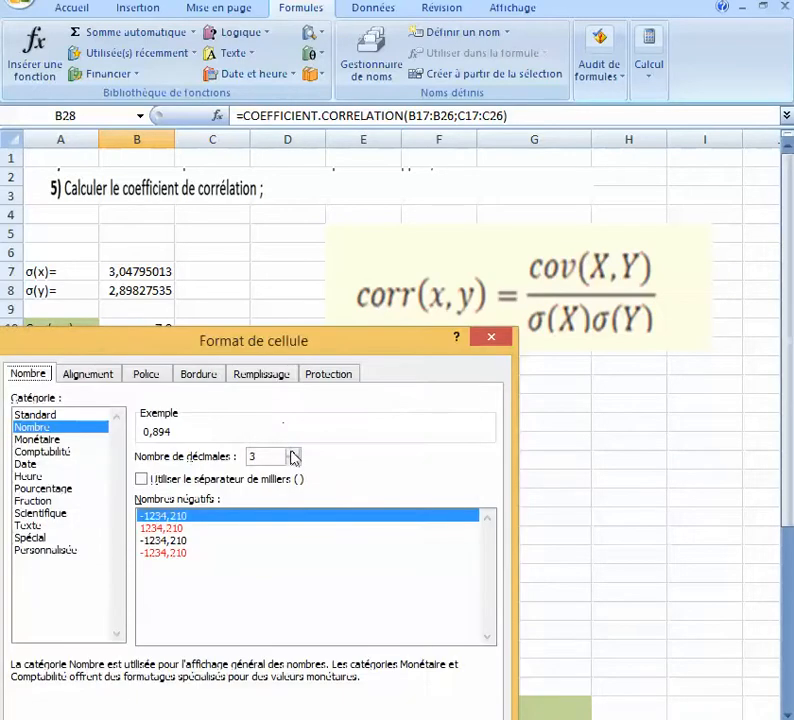
click(293, 452)
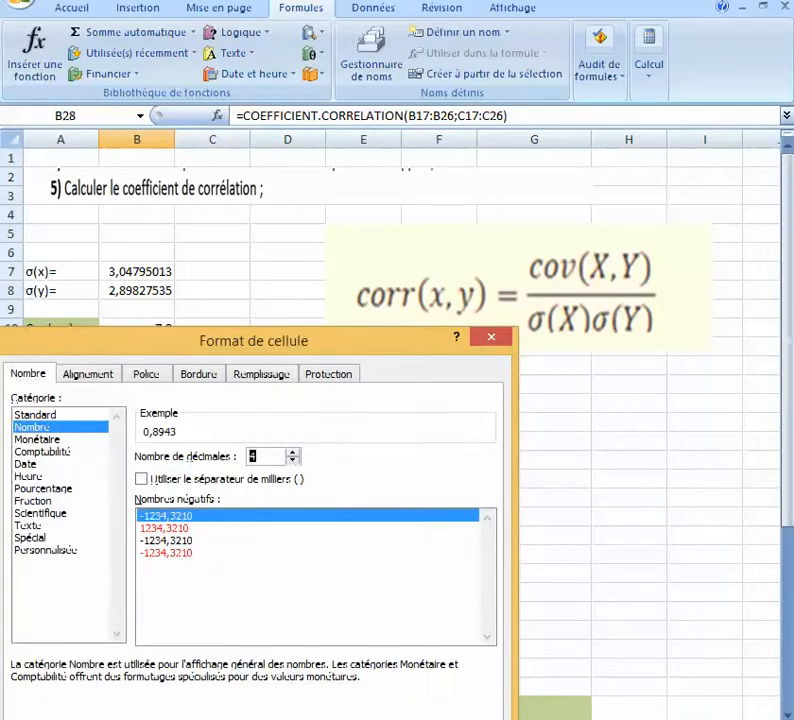
key(Return)
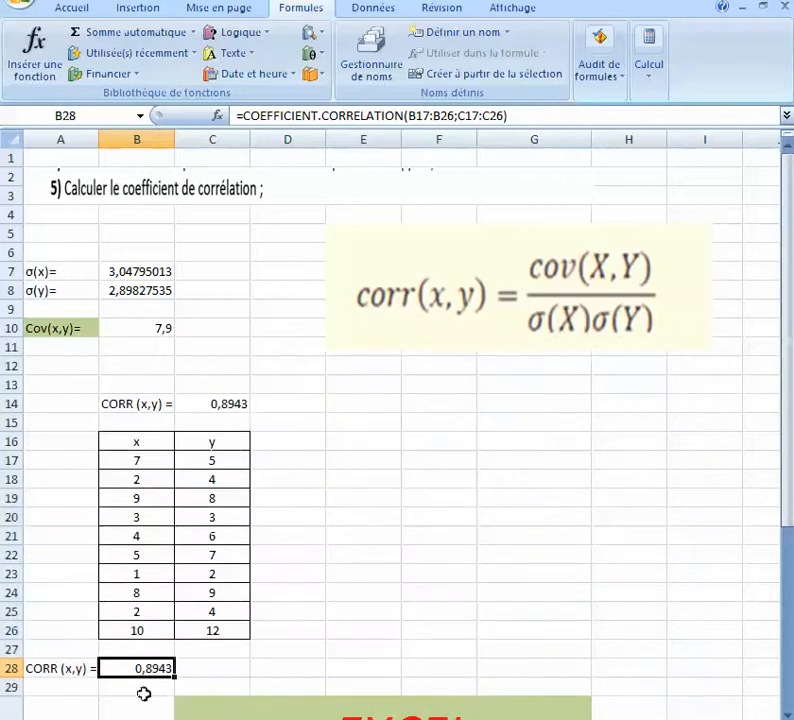